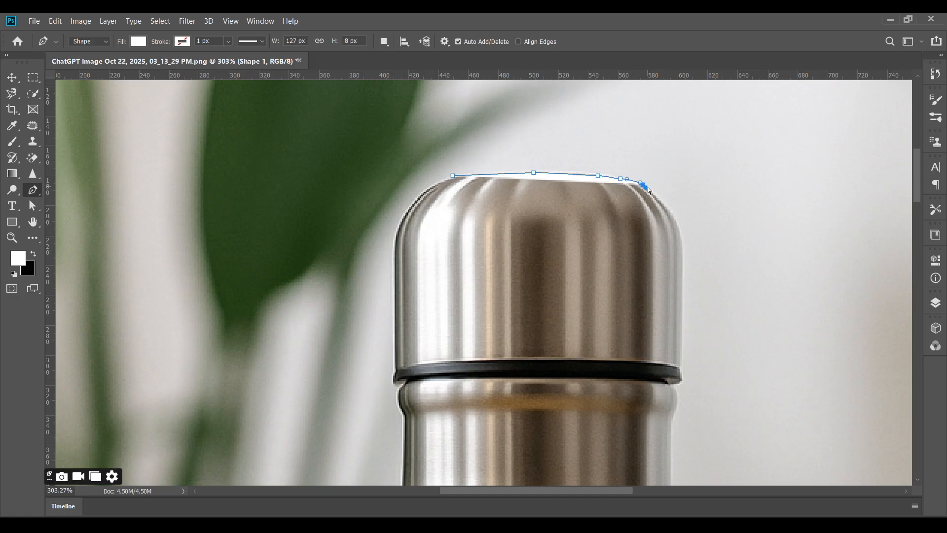
Set the fill of the bottle outline shape to no color so the photo shows through.
{"action": "left_click", "coordinate": [138, 41]}
{"action": "left_click", "coordinate": [86, 64]}
{"action": "scroll", "coordinate": [659, 202], "scroll_direction": "up", "scroll_amount": 2}
{"action": "scroll", "coordinate": [659, 203], "scroll_direction": "up", "scroll_amount": 1}
{"action": "key", "text": "Escape"}
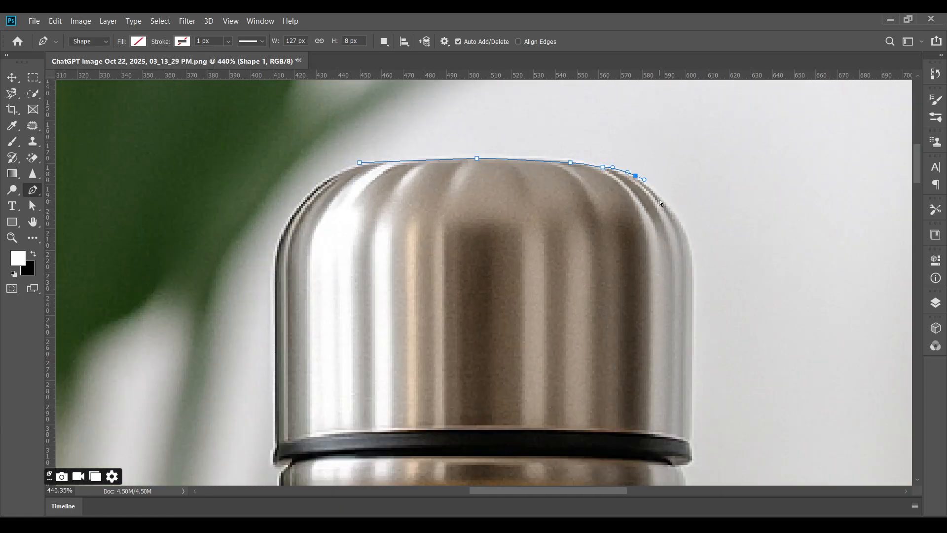
Continue the pen outline down the cap's right edge and around the black seal ring to the collar.
{"action": "left_click_drag", "start_coordinate": [661, 197], "coordinate": [668, 204]}
{"action": "left_click_drag", "start_coordinate": [693, 252], "coordinate": [680, 153]}
{"action": "left_click", "coordinate": [680, 340]}
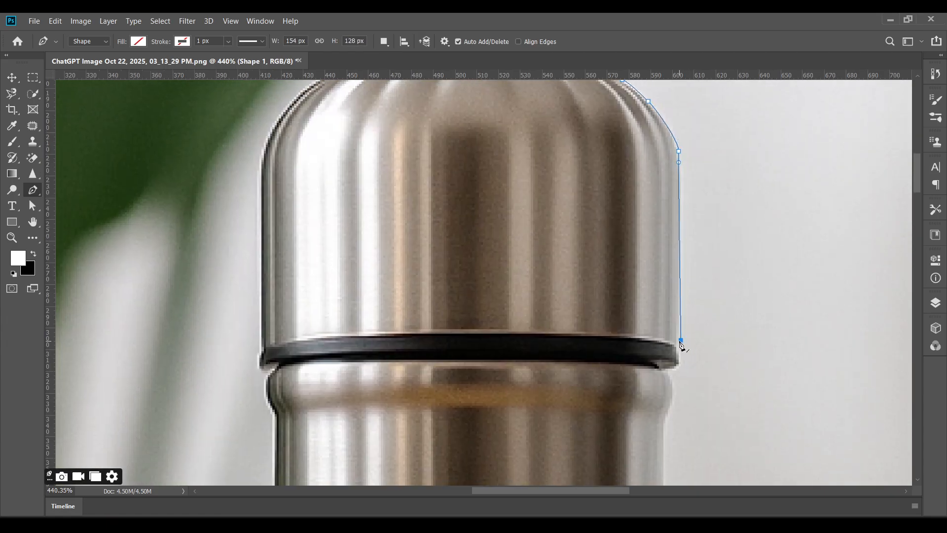
{"action": "key", "text": "ctrl+z"}
{"action": "left_click_drag", "start_coordinate": [677, 347], "coordinate": [653, 228]}
{"action": "key", "text": "ctrl+z"}
{"action": "left_click_drag", "start_coordinate": [660, 283], "coordinate": [641, 217]}
{"action": "left_click", "coordinate": [661, 284], "text": "alt"}
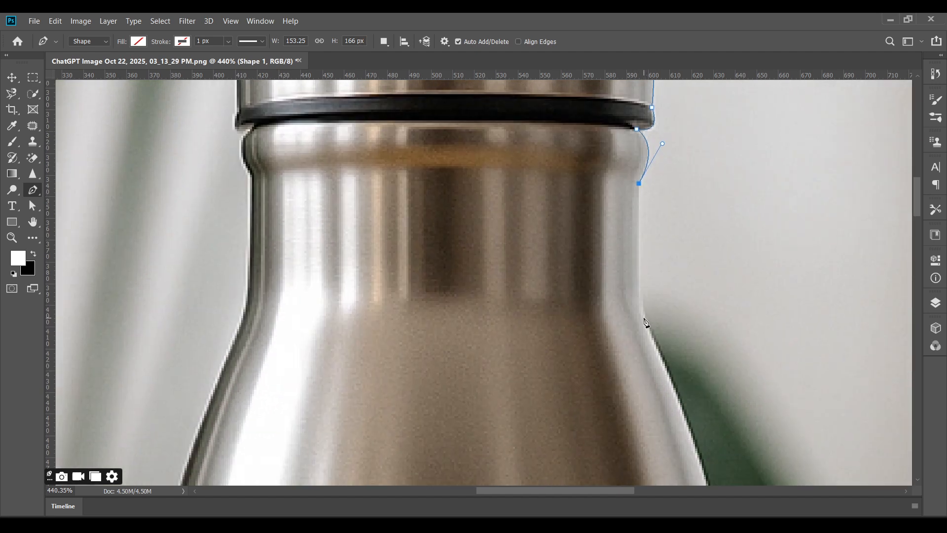
Trace the right side of the bottle's neck and the upper part of its shoulder with curved anchor points.
{"action": "left_click_drag", "start_coordinate": [643, 314], "coordinate": [614, 210]}
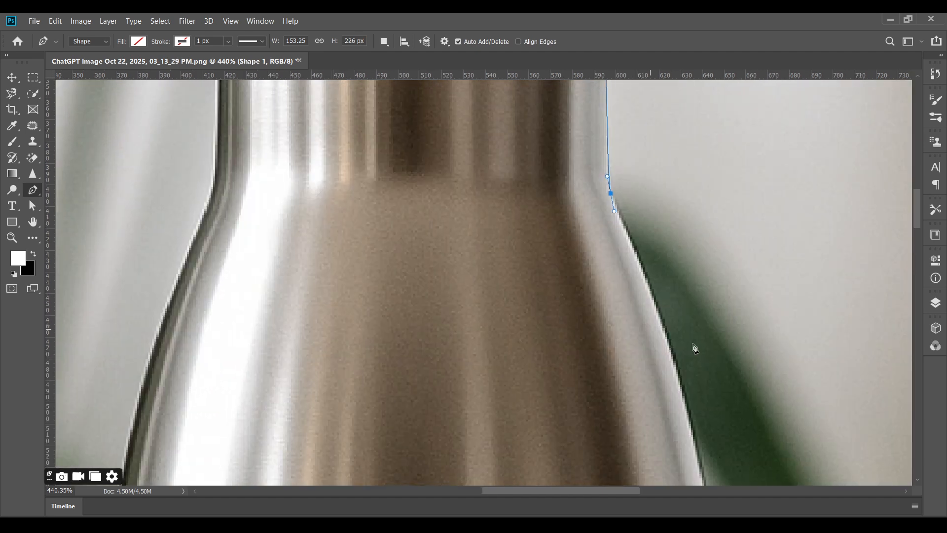
{"action": "key", "text": "alt"}
{"action": "left_click_drag", "start_coordinate": [675, 357], "coordinate": [682, 396]}
{"action": "key", "text": "ctrl+z"}
{"action": "left_click", "coordinate": [676, 358]}
{"action": "left_click_drag", "start_coordinate": [664, 322], "coordinate": [670, 321]}
{"action": "left_click_drag", "start_coordinate": [650, 273], "coordinate": [648, 267]}
{"action": "left_click_drag", "start_coordinate": [674, 386], "coordinate": [651, 206]}
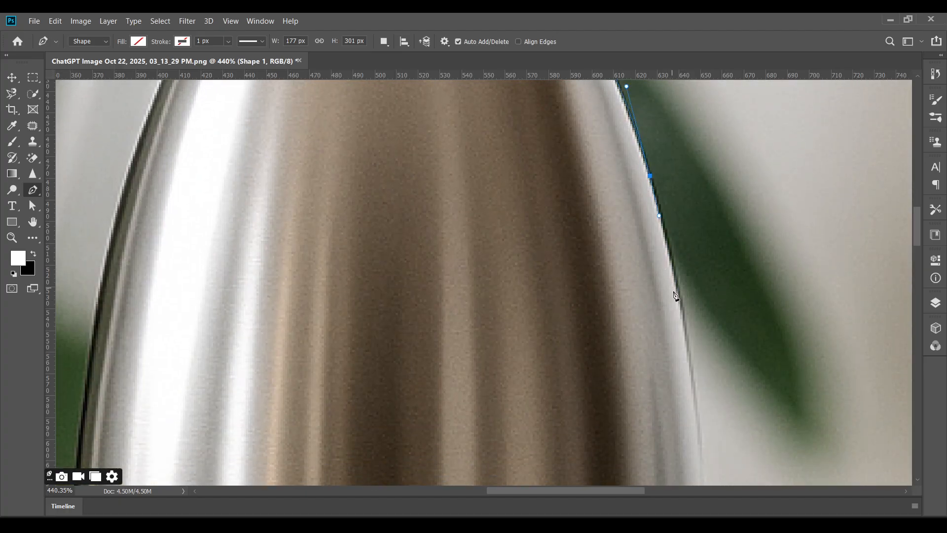
Extend the outline along the lower right shoulder curve to where the bottle's body becomes straight.
{"action": "left_click_drag", "start_coordinate": [689, 353], "coordinate": [700, 233]}
{"action": "scroll", "coordinate": [715, 308], "scroll_direction": "down", "scroll_amount": 3}
{"action": "left_click_drag", "start_coordinate": [715, 310], "coordinate": [698, 247]}
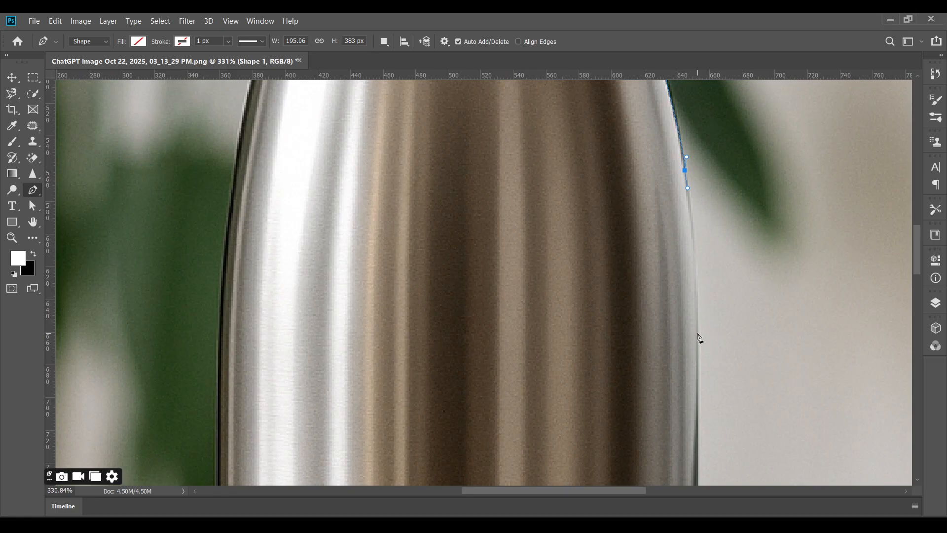
{"action": "left_click_drag", "start_coordinate": [699, 369], "coordinate": [695, 394]}
{"action": "key", "text": "ctrl+z"}
{"action": "left_click", "coordinate": [700, 306]}
{"action": "key", "text": "ctrl+z"}
{"action": "left_click_drag", "start_coordinate": [698, 302], "coordinate": [699, 343]}
{"action": "scroll", "coordinate": [703, 344], "scroll_direction": "down", "scroll_amount": 3}
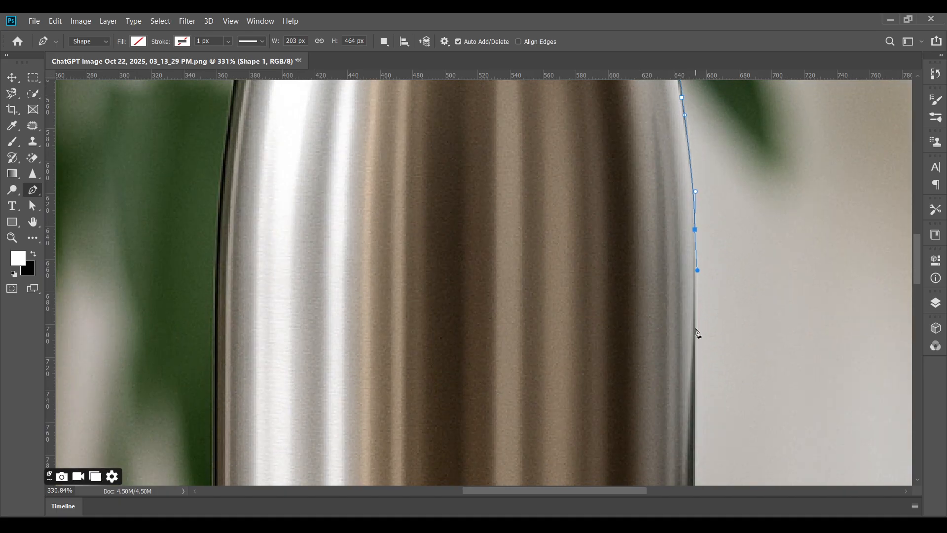
Trace the straight right side of the bottle's body past the seam line to the base.
{"action": "left_click", "coordinate": [695, 334]}
{"action": "scroll", "coordinate": [696, 336], "scroll_direction": "down", "scroll_amount": 2}
{"action": "left_click_drag", "start_coordinate": [697, 336], "coordinate": [679, 151]}
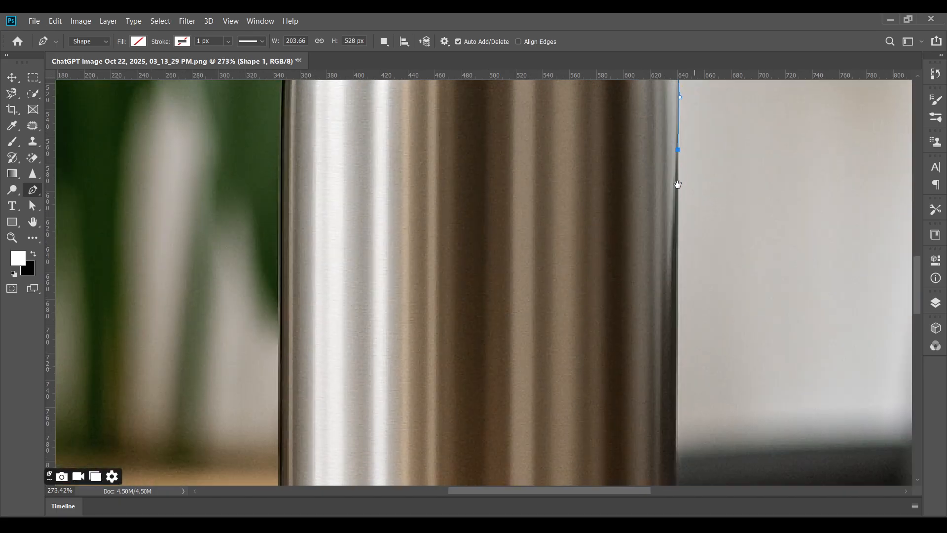
{"action": "left_click", "coordinate": [679, 320]}
{"action": "scroll", "coordinate": [679, 321], "scroll_direction": "down", "scroll_amount": 1}
{"action": "left_click", "coordinate": [676, 302]}
{"action": "scroll", "coordinate": [676, 302], "scroll_direction": "down", "scroll_amount": 3}
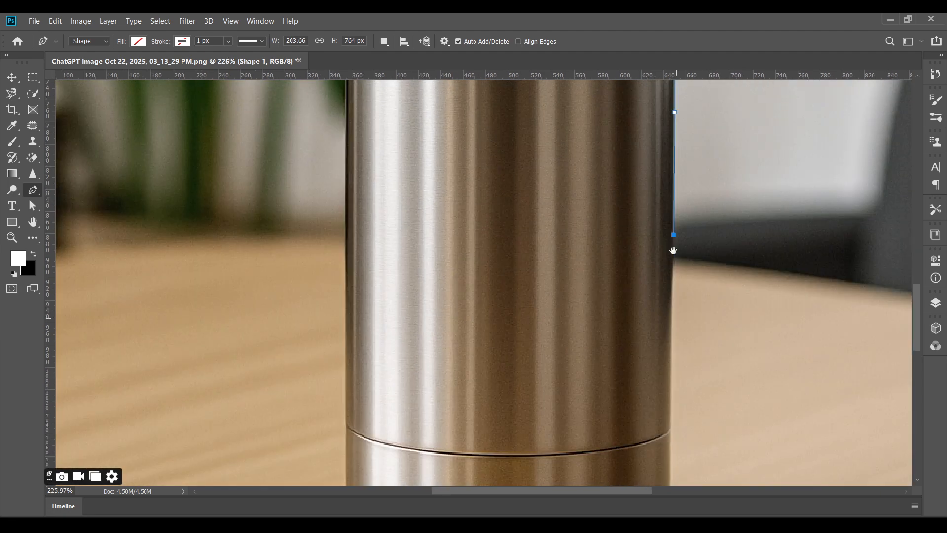
{"action": "scroll", "coordinate": [673, 335], "scroll_direction": "down", "scroll_amount": 3}
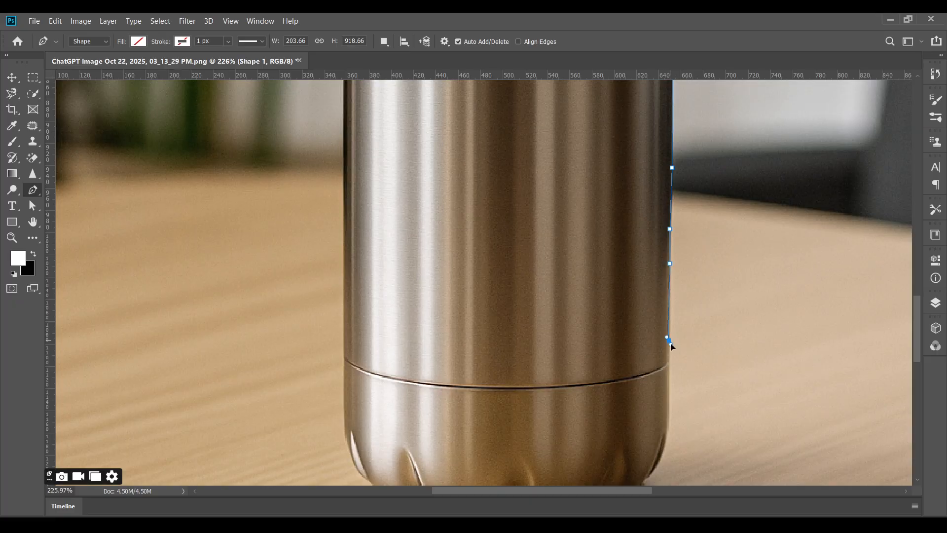
{"action": "scroll", "coordinate": [670, 345], "scroll_direction": "down", "scroll_amount": 5}
{"action": "left_click", "coordinate": [668, 308]}
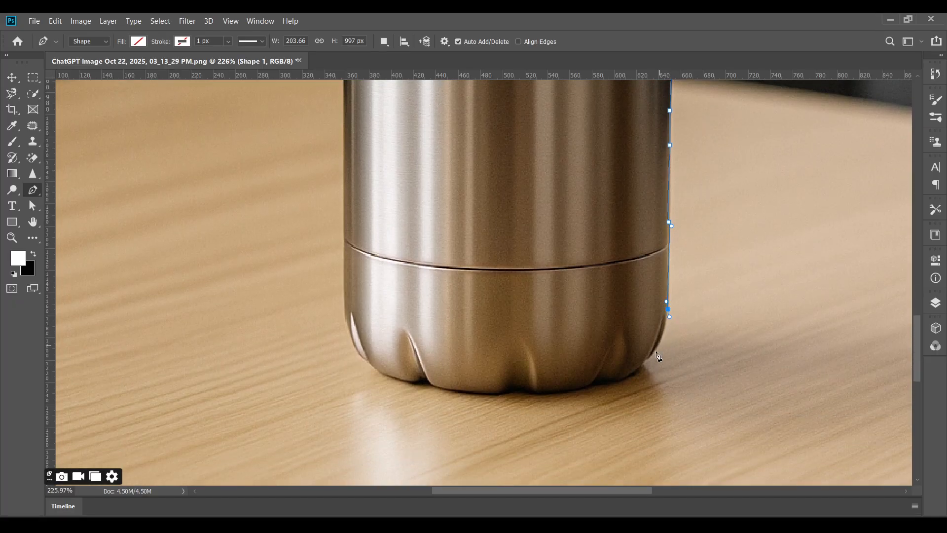
Trace the rounded bottom right corner and the scalloped notches along the base to its middle.
{"action": "mouse_move", "coordinate": [648, 359]}
{"action": "left_mouse_down"}
{"action": "mouse_move", "coordinate": [618, 370]}
{"action": "mouse_move", "coordinate": [635, 368]}
{"action": "left_mouse_up"}
{"action": "key", "text": "ctrl+z"}
{"action": "scroll", "coordinate": [643, 361], "scroll_direction": "up", "scroll_amount": 4}
{"action": "left_click_drag", "start_coordinate": [584, 402], "coordinate": [549, 393]}
{"action": "left_click_drag", "start_coordinate": [493, 420], "coordinate": [421, 405]}
{"action": "key", "text": "alt"}
{"action": "key", "text": "ctrl+z"}
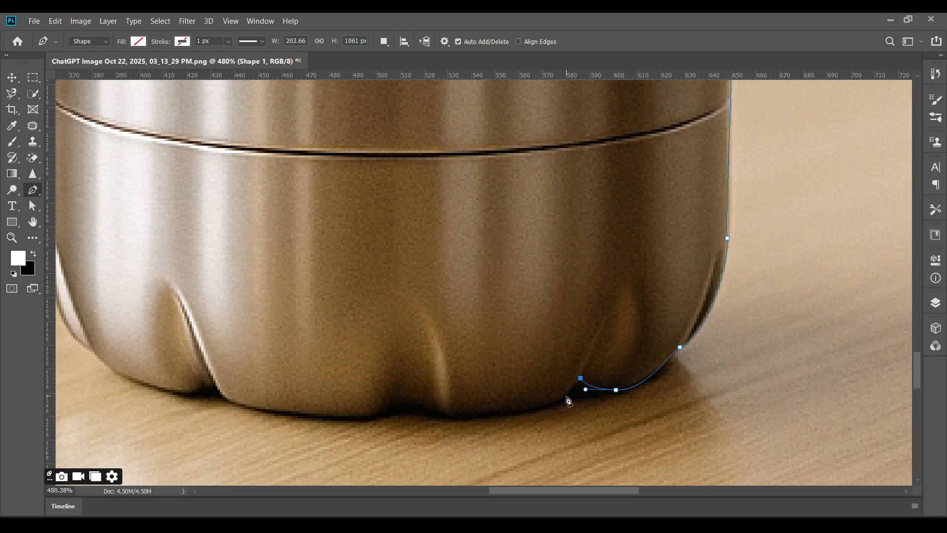
{"action": "left_click_drag", "start_coordinate": [564, 397], "coordinate": [560, 400]}
{"action": "left_click", "coordinate": [540, 408]}
{"action": "left_click_drag", "start_coordinate": [450, 416], "coordinate": [409, 404]}
{"action": "left_click", "coordinate": [388, 416]}
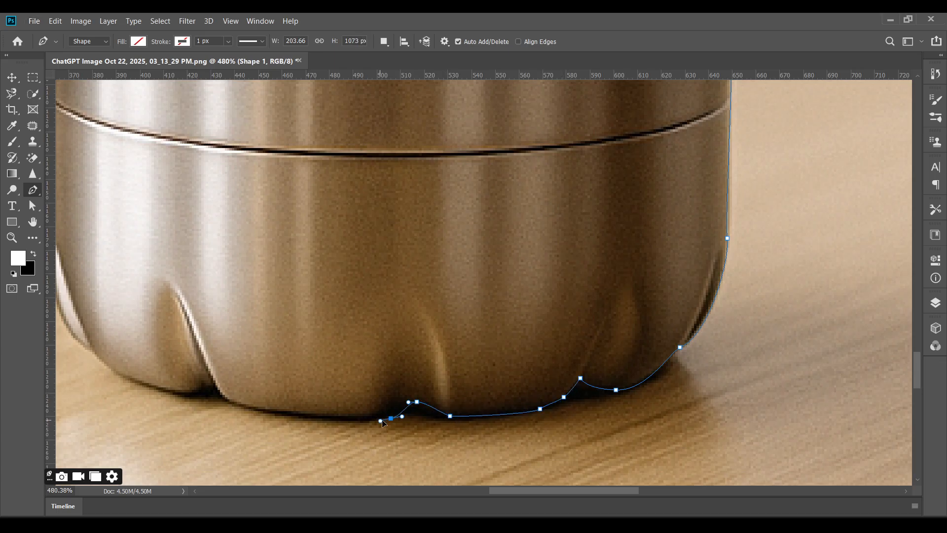
Trace the left half of the scalloped base and its rounded corner up to the seam line.
{"action": "left_click_drag", "start_coordinate": [267, 411], "coordinate": [284, 264]}
{"action": "left_click", "coordinate": [225, 393]}
{"action": "left_click", "coordinate": [305, 266]}
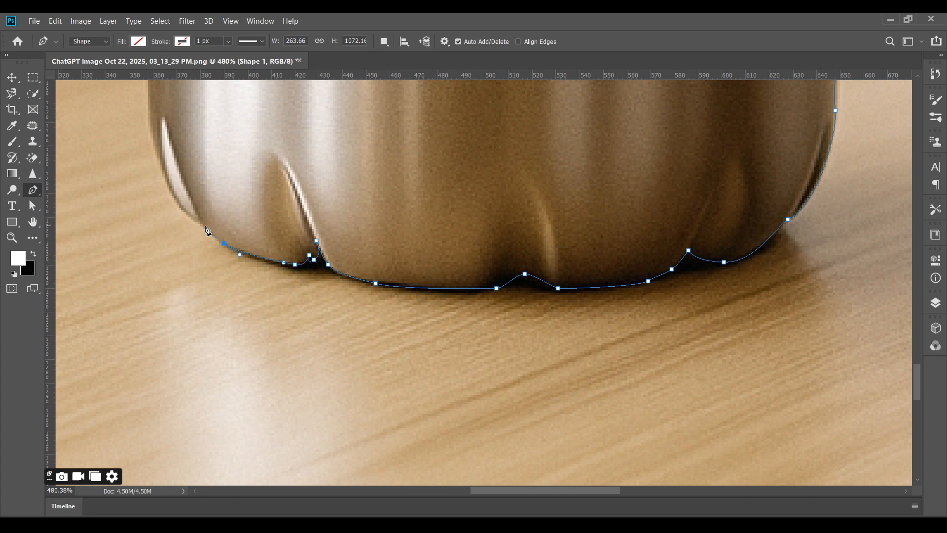
{"action": "key", "text": "ctrl+z"}
{"action": "left_click_drag", "start_coordinate": [179, 207], "coordinate": [186, 303]}
{"action": "key", "text": "ctrl+z"}
{"action": "left_click_drag", "start_coordinate": [176, 256], "coordinate": [172, 335]}
{"action": "left_click", "coordinate": [174, 210]}
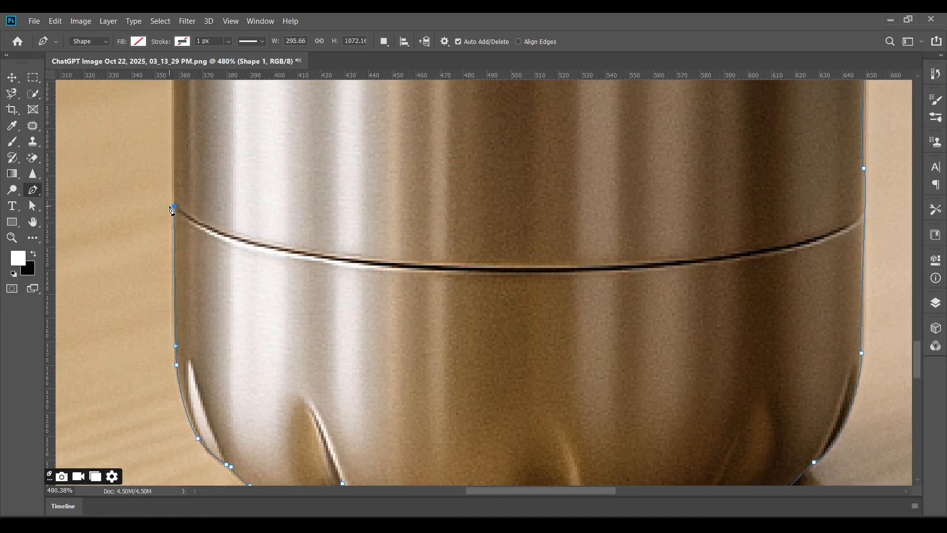
Trace the straight left side of the bottle's body upward from the seam line.
{"action": "scroll", "coordinate": [173, 209], "scroll_direction": "down", "scroll_amount": 3}
{"action": "left_click_drag", "start_coordinate": [164, 174], "coordinate": [236, 332]}
{"action": "left_click", "coordinate": [237, 363]}
{"action": "left_click_drag", "start_coordinate": [224, 211], "coordinate": [196, 386]}
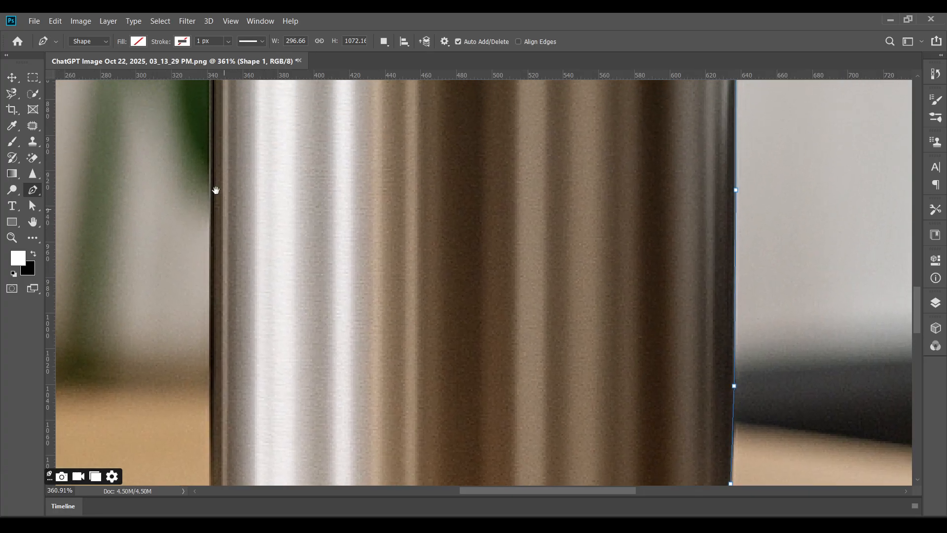
{"action": "left_click", "coordinate": [209, 187]}
{"action": "left_click_drag", "start_coordinate": [209, 195], "coordinate": [209, 417]}
{"action": "left_click", "coordinate": [212, 146]}
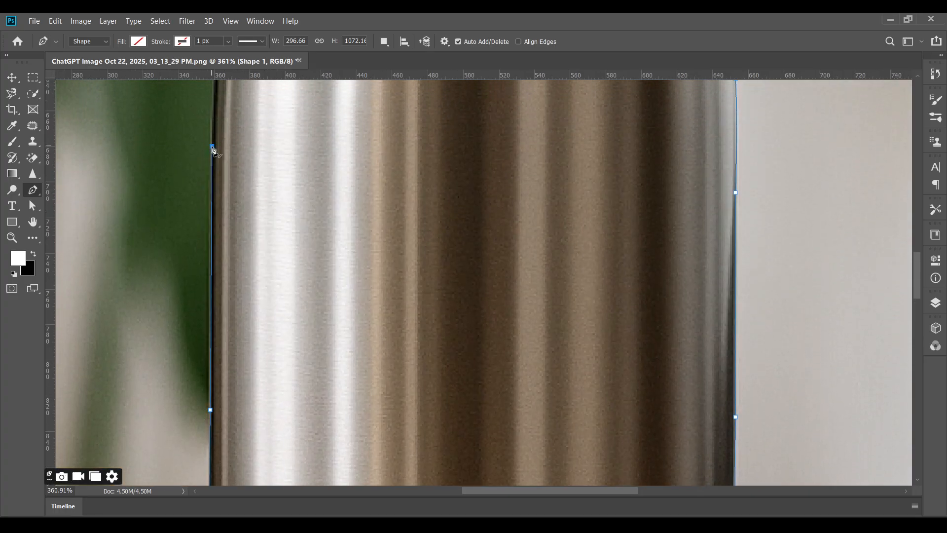
Trace the left shoulder curve of the bottle up to the base of the neck.
{"action": "left_click_drag", "start_coordinate": [212, 150], "coordinate": [219, 348]}
{"action": "left_click_drag", "start_coordinate": [231, 180], "coordinate": [208, 260]}
{"action": "left_click_drag", "start_coordinate": [237, 108], "coordinate": [242, 95]}
{"action": "left_click_drag", "start_coordinate": [242, 95], "coordinate": [232, 246]}
{"action": "left_click_drag", "start_coordinate": [260, 156], "coordinate": [267, 140]}
{"action": "left_click_drag", "start_coordinate": [267, 139], "coordinate": [273, 211]}
{"action": "left_click_drag", "start_coordinate": [289, 163], "coordinate": [287, 146]}
{"action": "left_click_drag", "start_coordinate": [287, 147], "coordinate": [291, 298]}
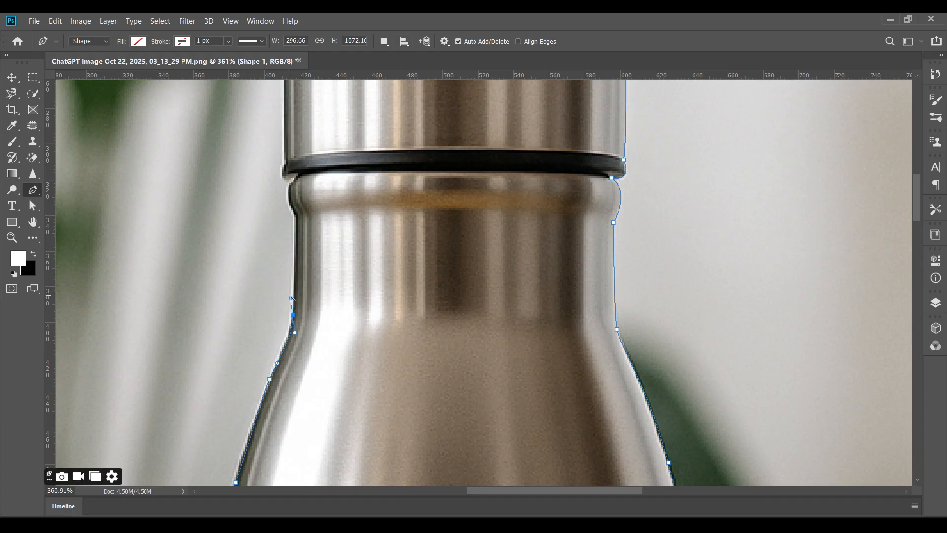
Trace the left neck, collar, black seal and cap edge, and close the path at its starting point.
{"action": "left_click", "coordinate": [295, 215]}
{"action": "scroll", "coordinate": [296, 216], "scroll_direction": "up", "scroll_amount": 1}
{"action": "left_click", "coordinate": [289, 213]}
{"action": "left_click", "coordinate": [298, 200]}
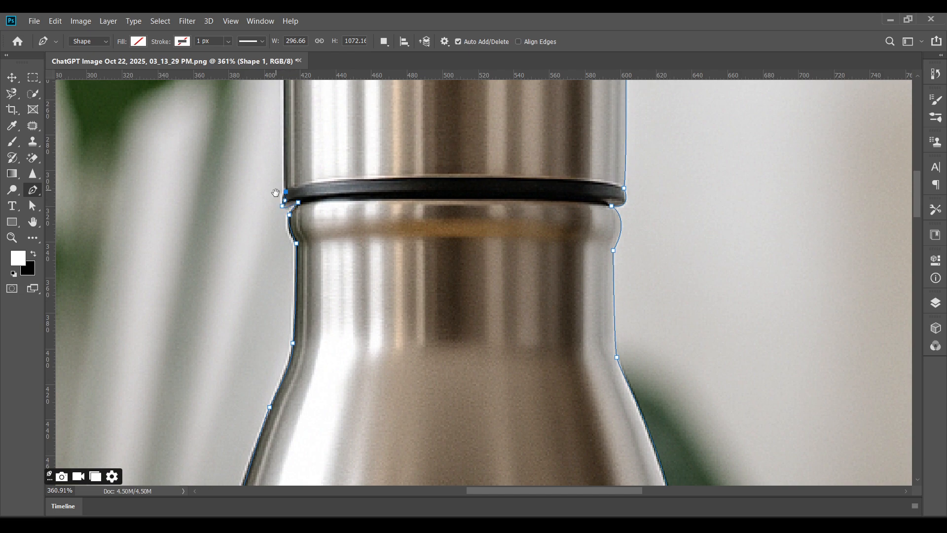
{"action": "scroll", "coordinate": [290, 249], "scroll_direction": "up", "scroll_amount": 2}
{"action": "scroll", "coordinate": [291, 251], "scroll_direction": "up", "scroll_amount": 3}
{"action": "scroll", "coordinate": [327, 317], "scroll_direction": "down", "scroll_amount": 1}
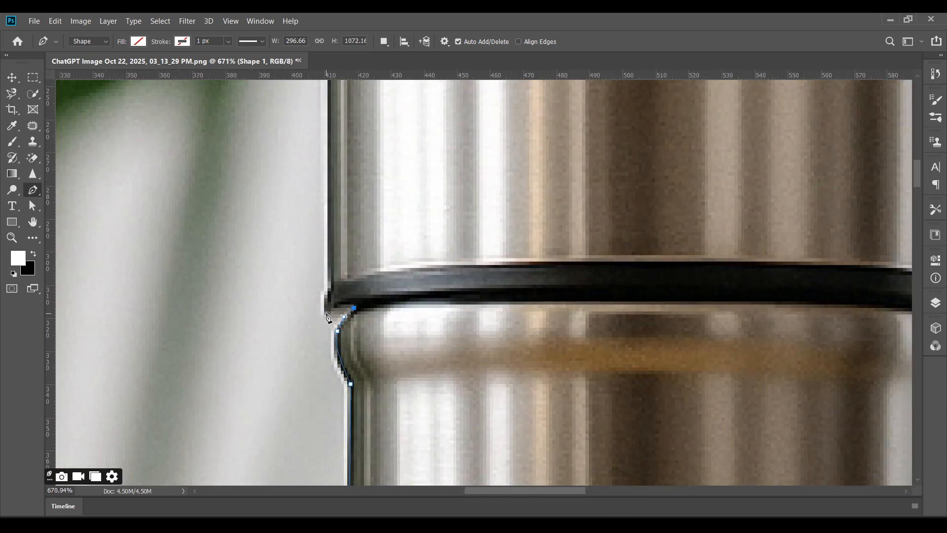
{"action": "scroll", "coordinate": [334, 285], "scroll_direction": "down", "scroll_amount": 2}
{"action": "scroll", "coordinate": [334, 285], "scroll_direction": "up", "scroll_amount": 3}
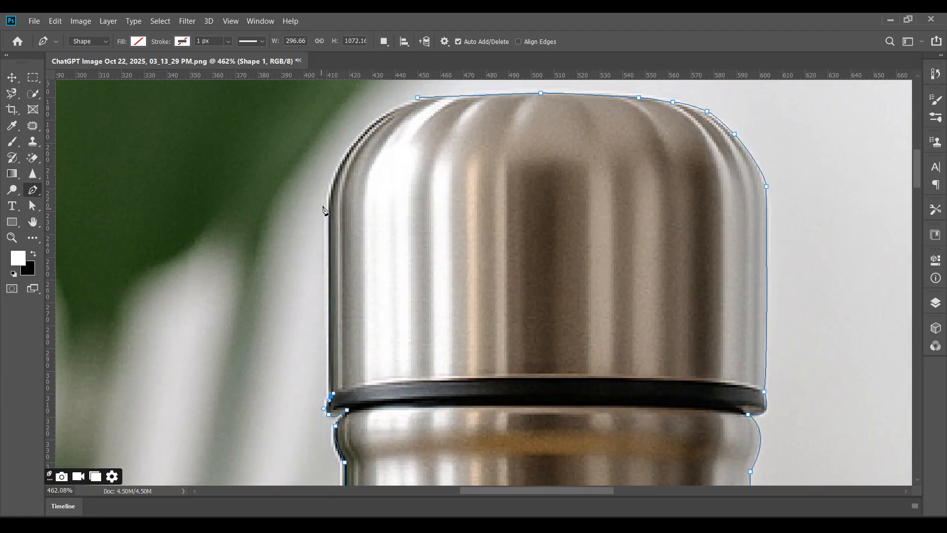
{"action": "left_click", "coordinate": [328, 196]}
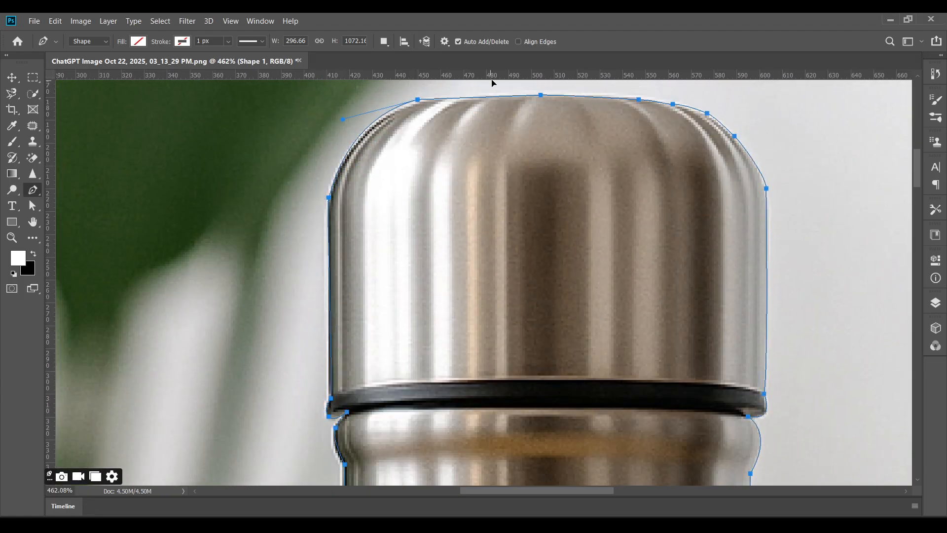
Convert the closed bottle path into a selection.
{"action": "scroll", "coordinate": [488, 94], "scroll_direction": "up", "scroll_amount": 1}
{"action": "scroll", "coordinate": [469, 195], "scroll_direction": "down", "scroll_amount": 5}
{"action": "scroll", "coordinate": [469, 194], "scroll_direction": "down", "scroll_amount": 5}
{"action": "right_click", "coordinate": [492, 167]}
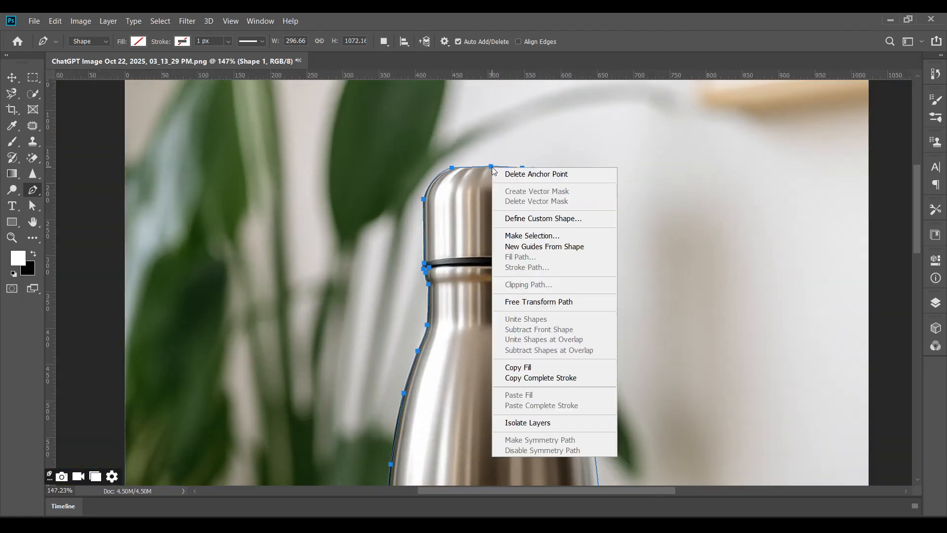
{"action": "left_click", "coordinate": [532, 235]}
{"action": "left_click", "coordinate": [540, 141]}
{"action": "scroll", "coordinate": [503, 322], "scroll_direction": "down", "scroll_amount": 5}
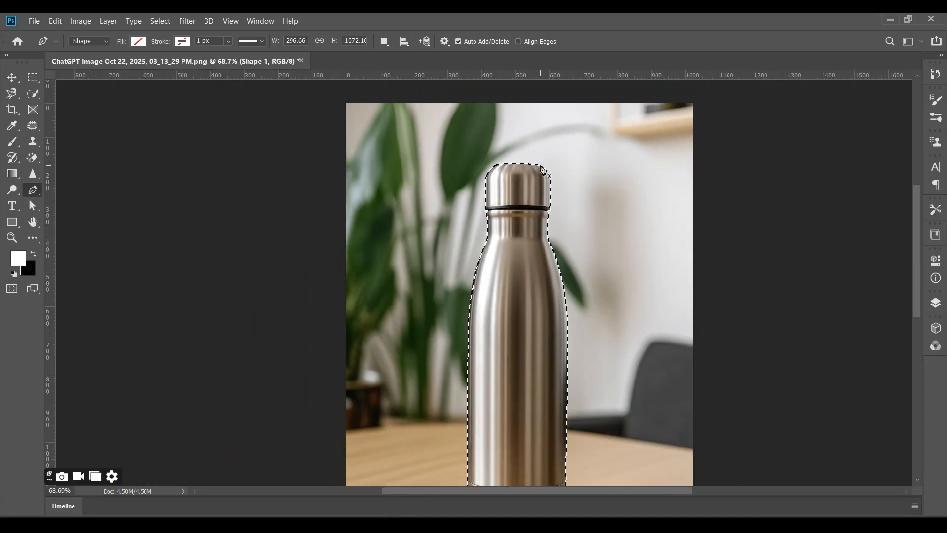
{"action": "scroll", "coordinate": [503, 322], "scroll_direction": "up", "scroll_amount": 1}
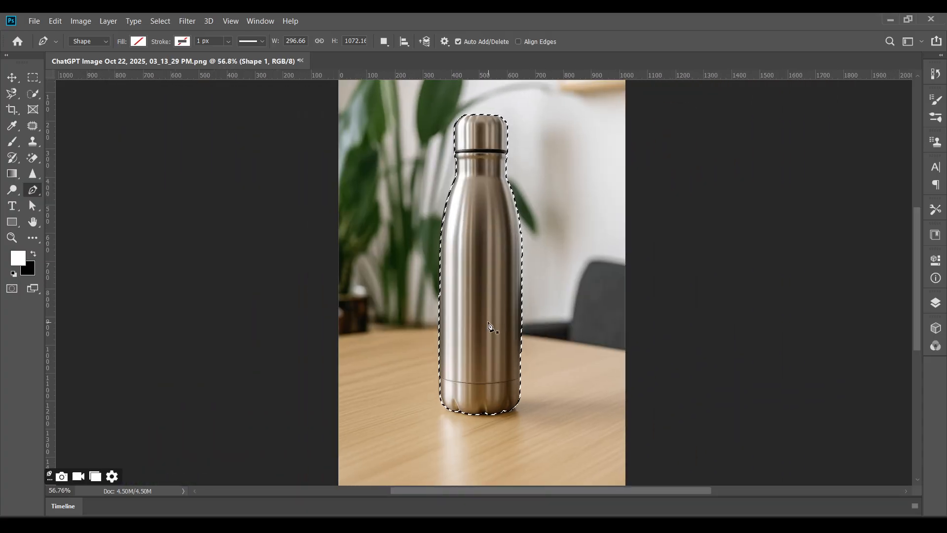
Add a Hue/Saturation adjustment layer masked to the bottle and lower its saturation to the minimum.
{"action": "left_click", "coordinate": [936, 302]}
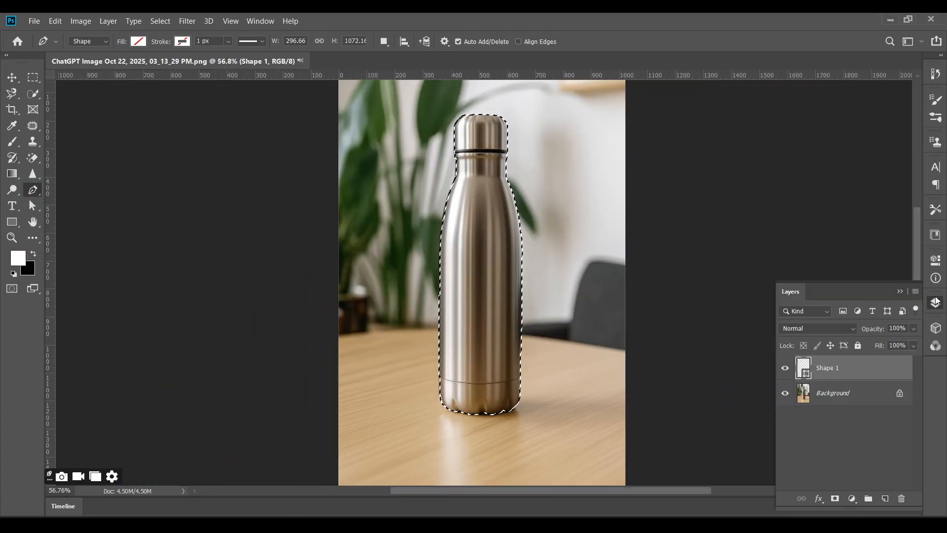
{"action": "left_click", "coordinate": [853, 499]}
{"action": "left_click", "coordinate": [898, 384]}
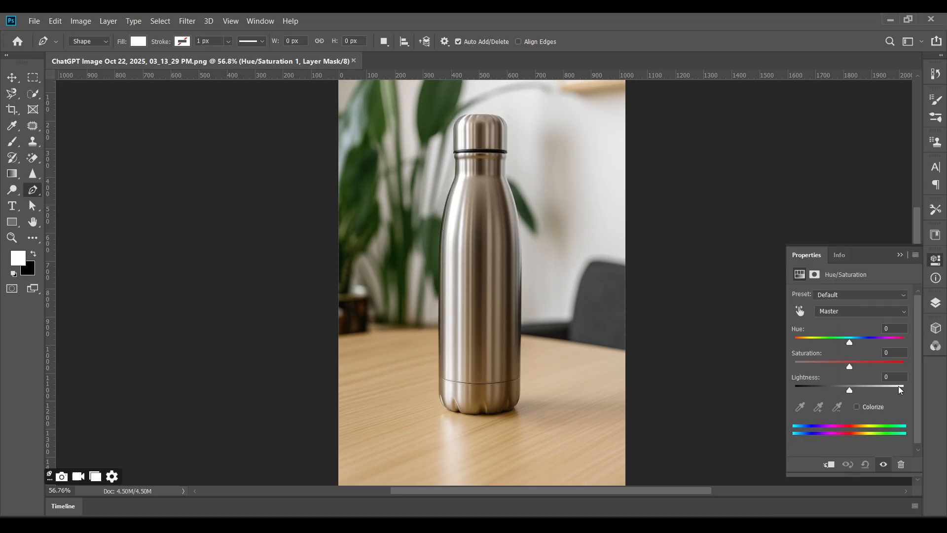
{"action": "left_click_drag", "start_coordinate": [849, 366], "coordinate": [779, 364]}
{"action": "left_click", "coordinate": [899, 255]}
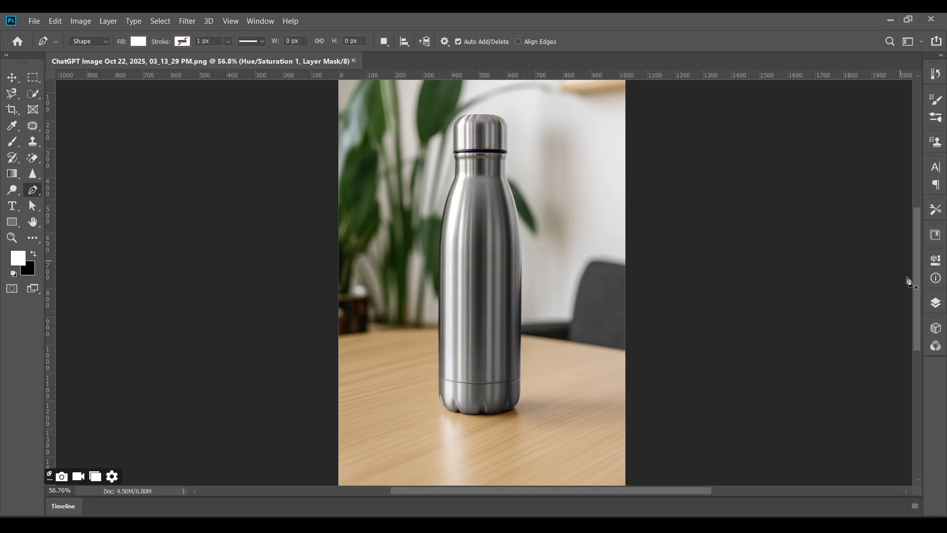
Add a Curves adjustment layer with default settings above the Hue/Saturation layer.
{"action": "left_click", "coordinate": [936, 302]}
{"action": "left_click", "coordinate": [806, 367]}
{"action": "key", "text": "v"}
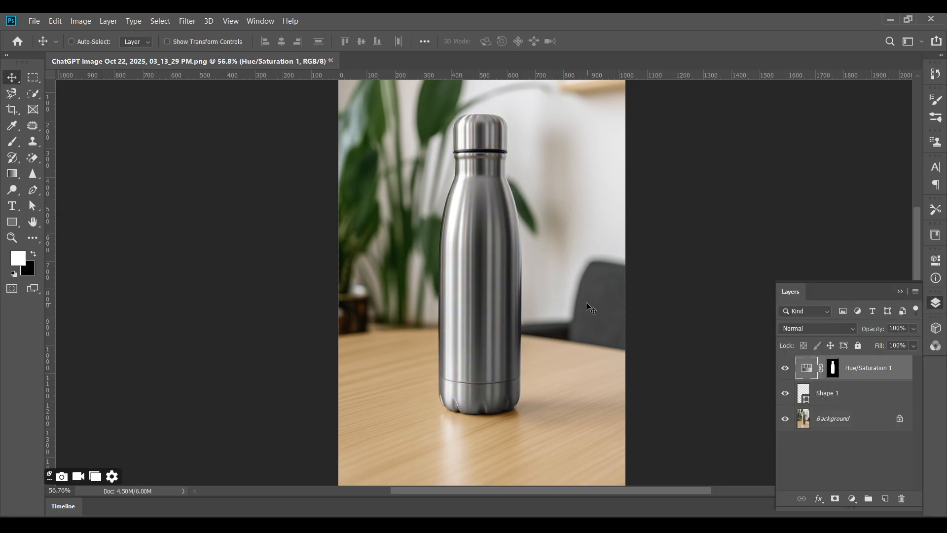
{"action": "left_click", "coordinate": [852, 498]}
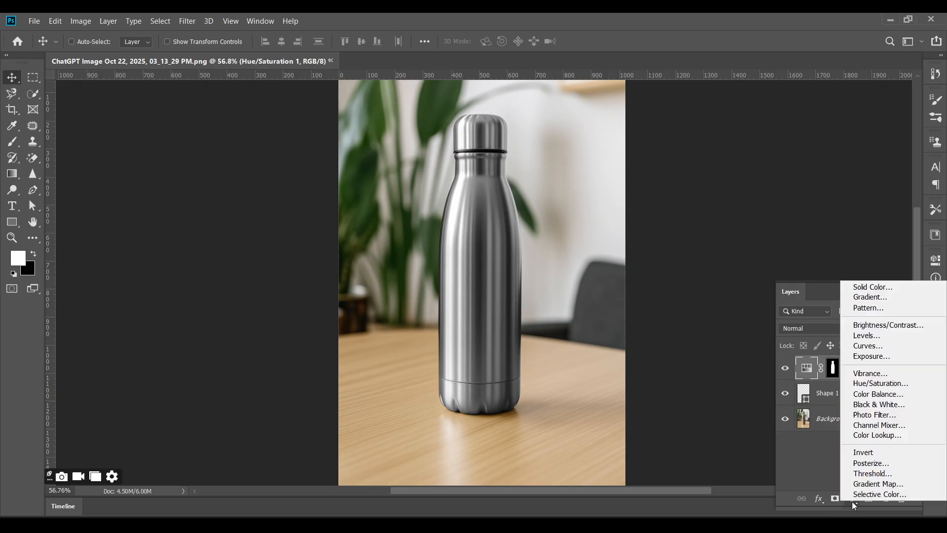
{"action": "left_click", "coordinate": [861, 354]}
{"action": "left_click", "coordinate": [899, 255]}
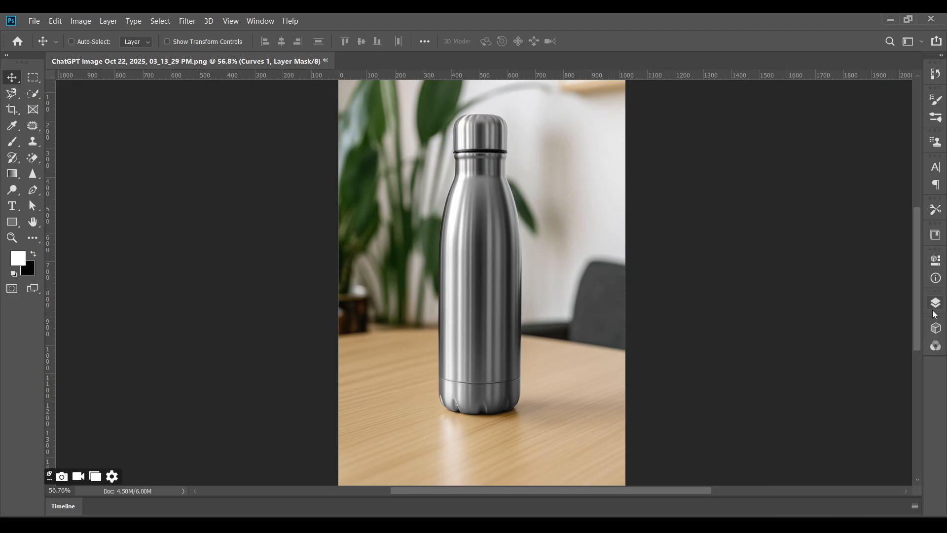
{"action": "left_click", "coordinate": [936, 303]}
Draw a 291 × 933 px rectangle over the bottle from below the cap to the base and fill it red.
{"action": "left_click", "coordinate": [12, 222]}
{"action": "scroll", "coordinate": [426, 171], "scroll_direction": "up", "scroll_amount": 1}
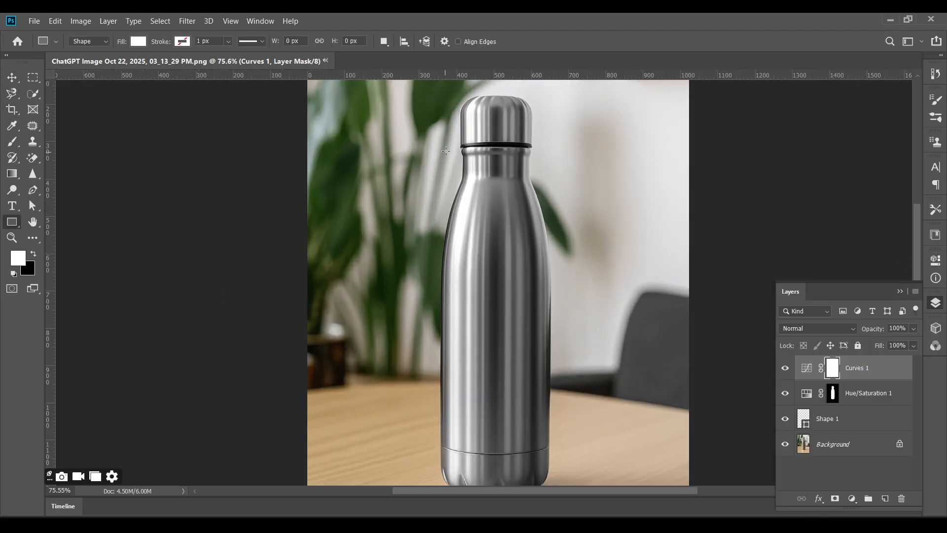
{"action": "left_click_drag", "start_coordinate": [441, 146], "coordinate": [549, 468]}
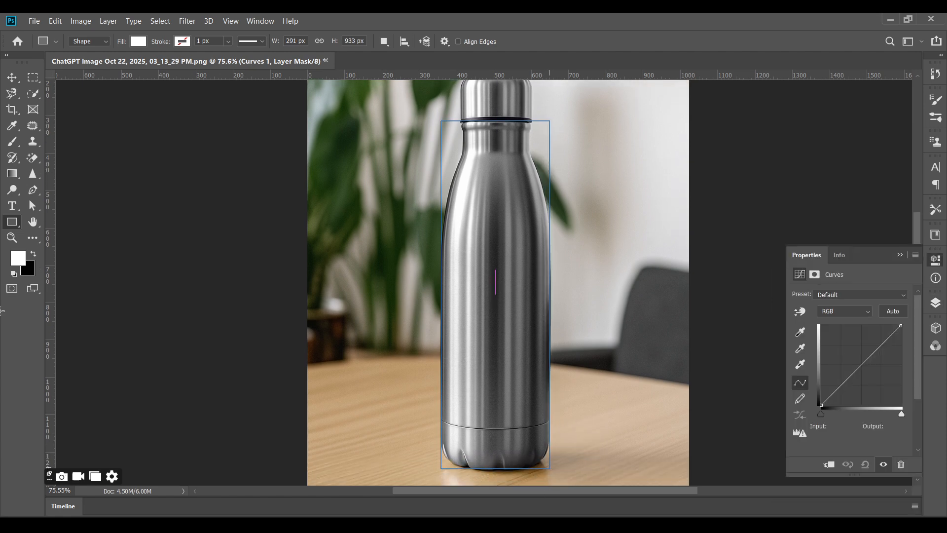
{"action": "left_click", "coordinate": [800, 331]}
{"action": "left_click", "coordinate": [807, 343]}
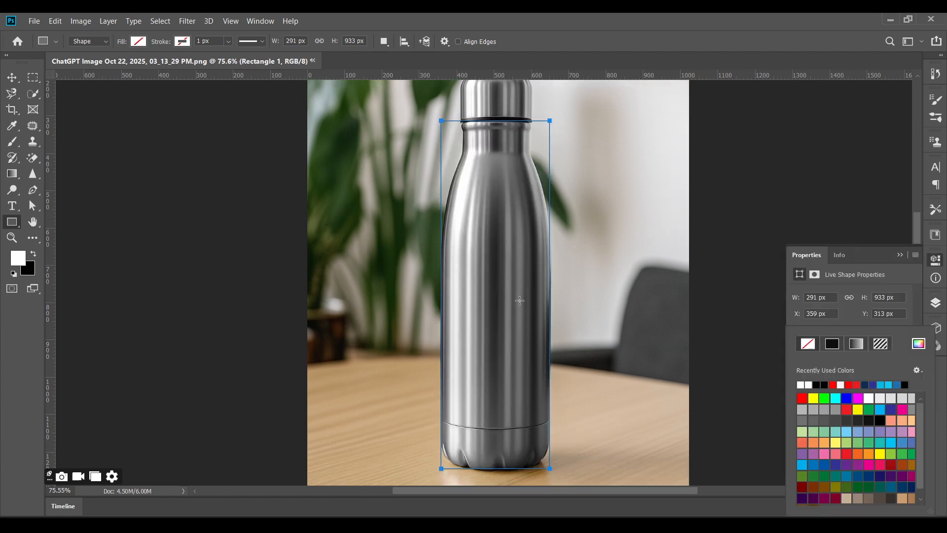
{"action": "left_click", "coordinate": [832, 384]}
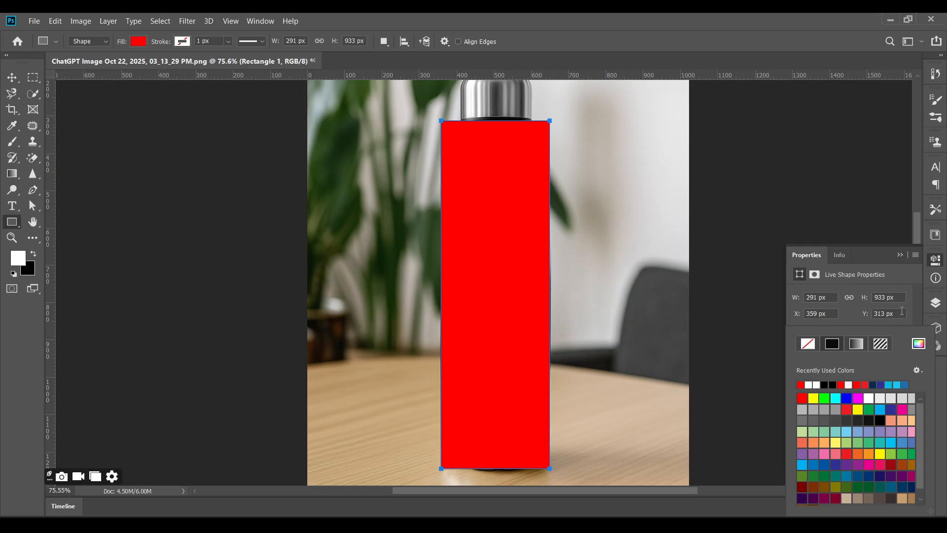
Lower the red rectangle layer's opacity to 38% and convert the layer to a smart object.
{"action": "left_click", "coordinate": [935, 303]}
{"action": "left_click_drag", "start_coordinate": [873, 331], "coordinate": [858, 333]}
{"action": "key", "text": "v"}
{"action": "scroll", "coordinate": [490, 173], "scroll_direction": "up", "scroll_amount": 3, "text": "alt"}
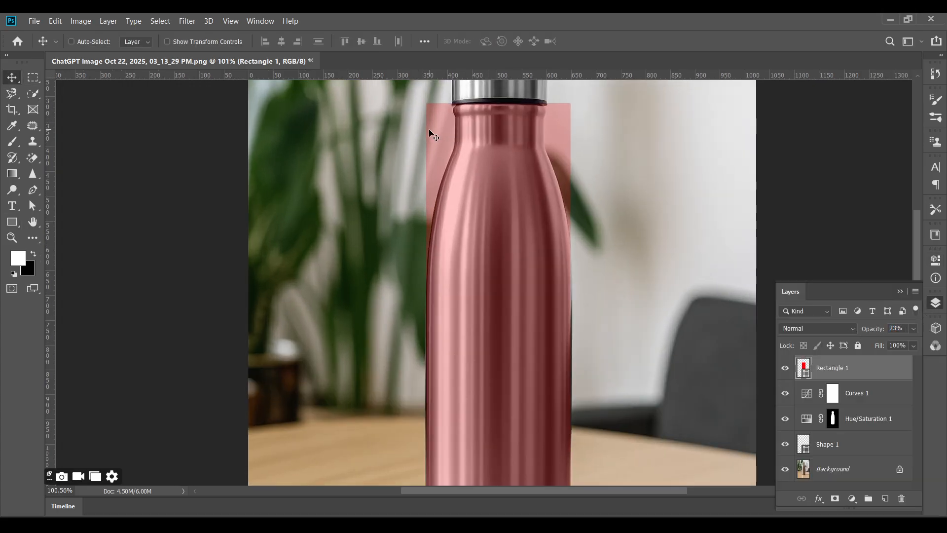
{"action": "right_click", "coordinate": [829, 369]}
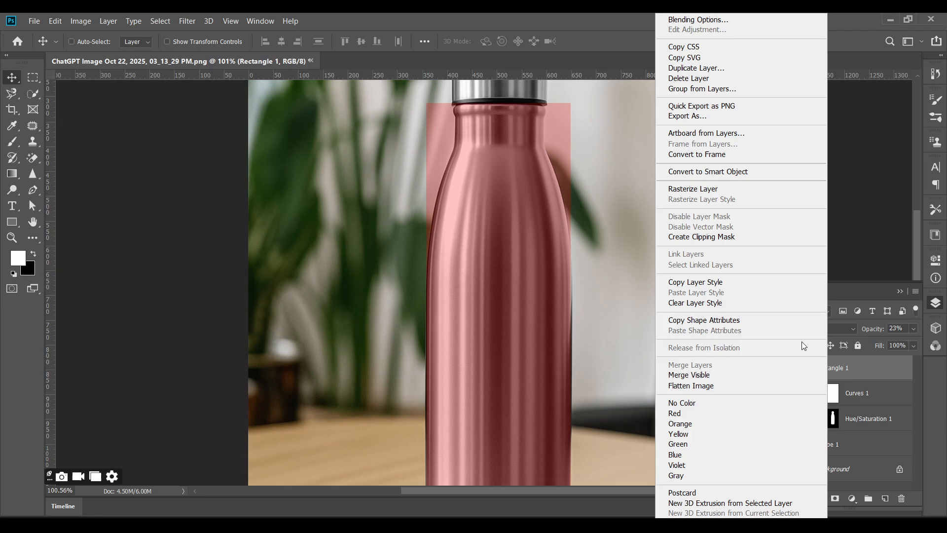
{"action": "left_click", "coordinate": [913, 329]}
{"action": "left_click_drag", "start_coordinate": [875, 344], "coordinate": [842, 333]}
{"action": "right_click", "coordinate": [832, 371]}
{"action": "left_click", "coordinate": [711, 171]}
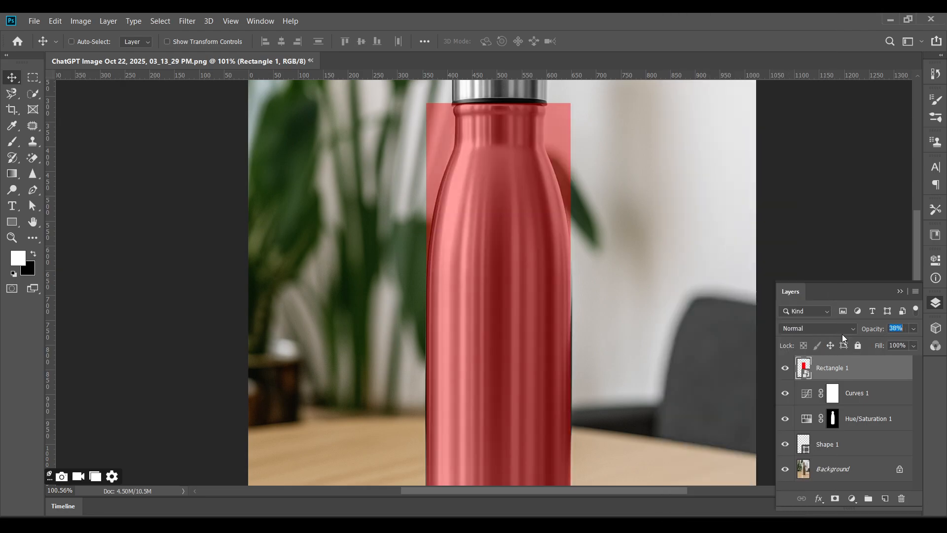
Scale the red rectangle to just cover the bottle's sides, with its upper edge lowered to the base of the cap.
{"action": "key", "text": "ctrl+t"}
{"action": "left_click_drag", "start_coordinate": [571, 334], "coordinate": [573, 333]}
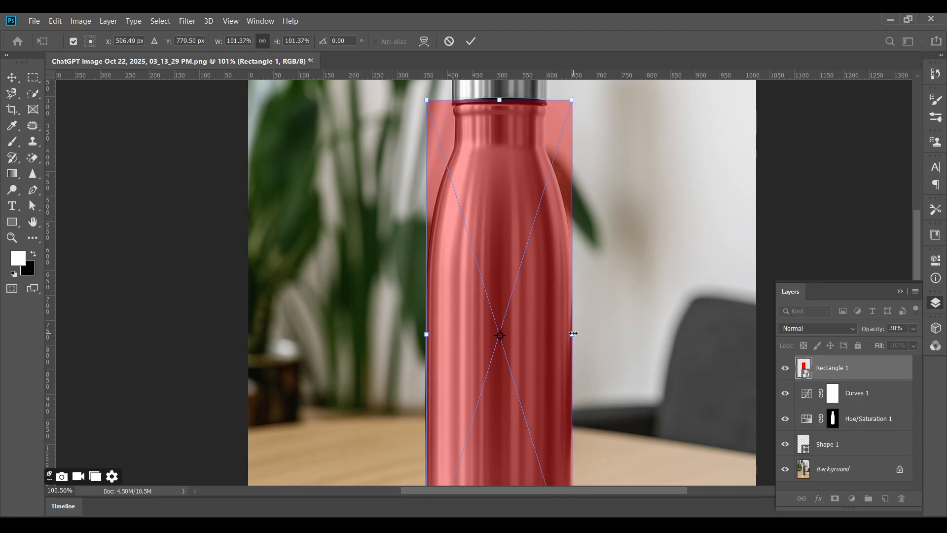
{"action": "left_click_drag", "start_coordinate": [421, 335], "coordinate": [424, 333]}
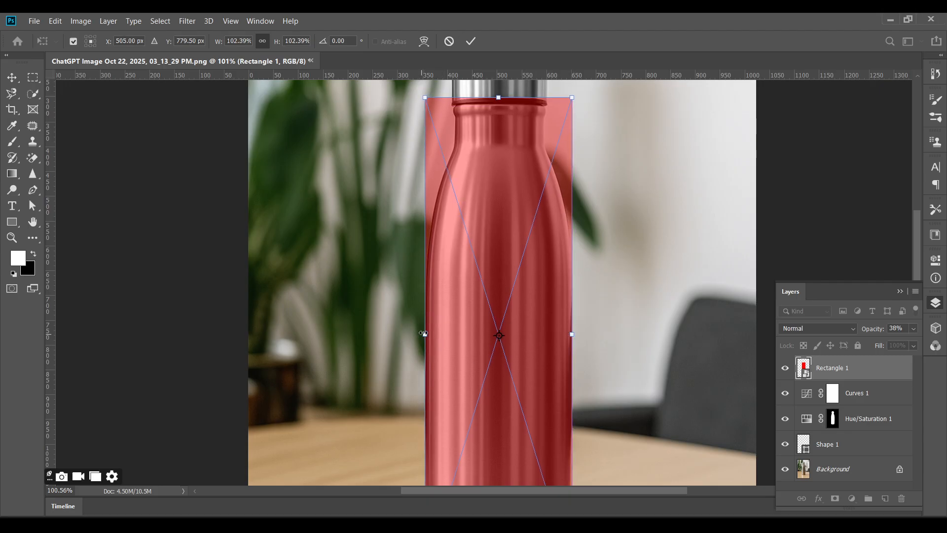
{"action": "scroll", "coordinate": [486, 103], "scroll_direction": "up", "scroll_amount": 4}
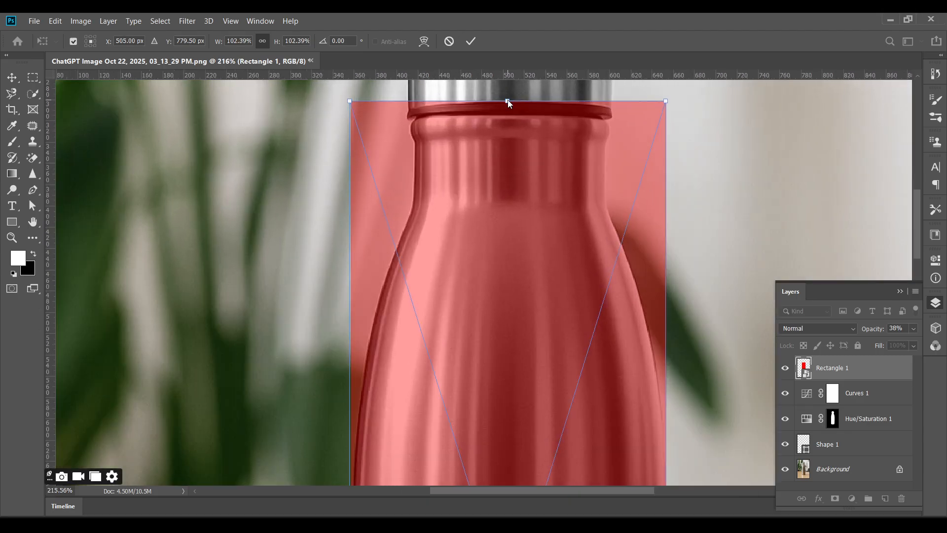
{"action": "left_click_drag", "start_coordinate": [507, 102], "coordinate": [507, 116]}
Switch the transform to Warp and pull both upper corners of the red rectangle slightly inward and down.
{"action": "right_click", "coordinate": [434, 116]}
{"action": "left_click", "coordinate": [508, 202]}
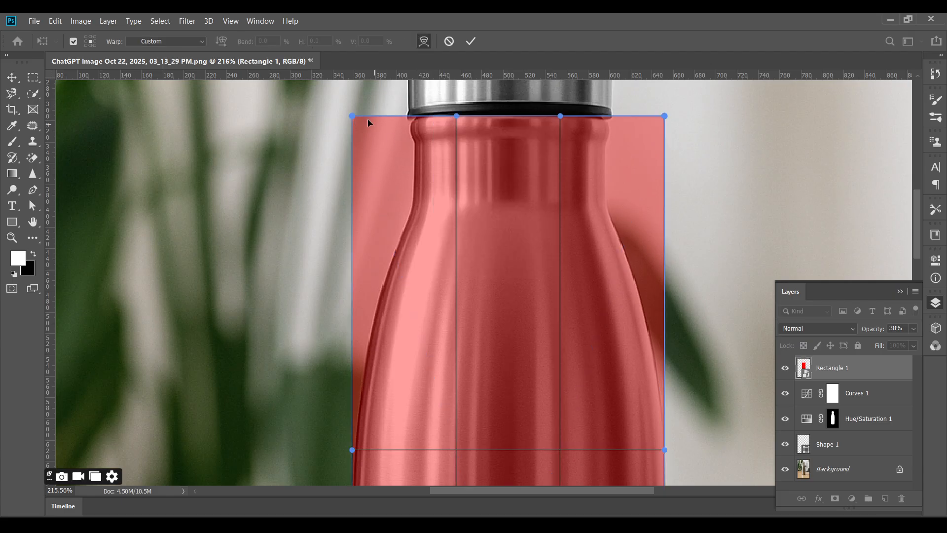
{"action": "mouse_move", "coordinate": [352, 116]}
{"action": "left_mouse_down"}
{"action": "mouse_move", "coordinate": [378, 121]}
{"action": "mouse_move", "coordinate": [368, 124]}
{"action": "left_mouse_up"}
{"action": "left_click_drag", "start_coordinate": [661, 119], "coordinate": [646, 124]}
Bulge the red rectangle outward at the upper side warp handles to cover both edges of the bottle.
{"action": "scroll", "coordinate": [645, 124], "scroll_direction": "down", "scroll_amount": 3}
{"action": "left_click_drag", "start_coordinate": [612, 345], "coordinate": [586, 227]}
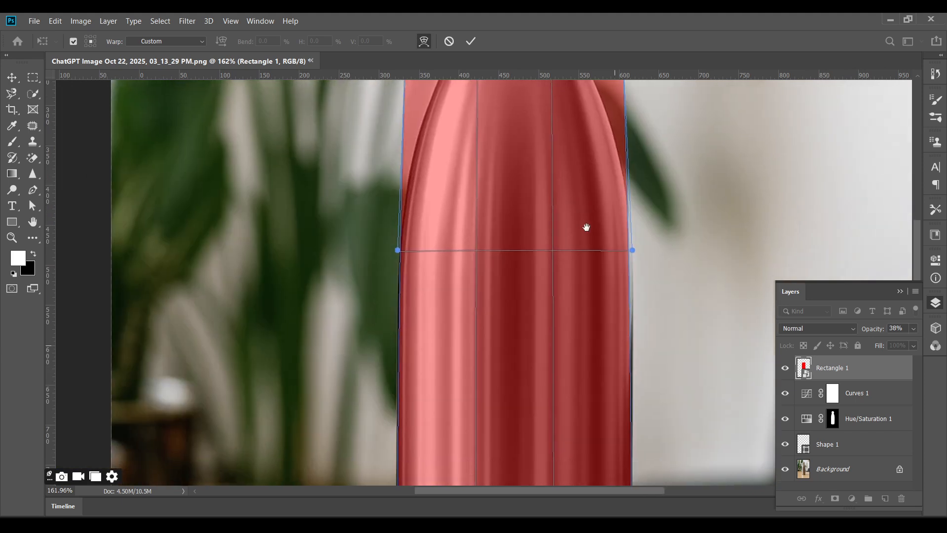
{"action": "left_click_drag", "start_coordinate": [397, 250], "coordinate": [394, 259]}
{"action": "left_click_drag", "start_coordinate": [631, 251], "coordinate": [638, 256]}
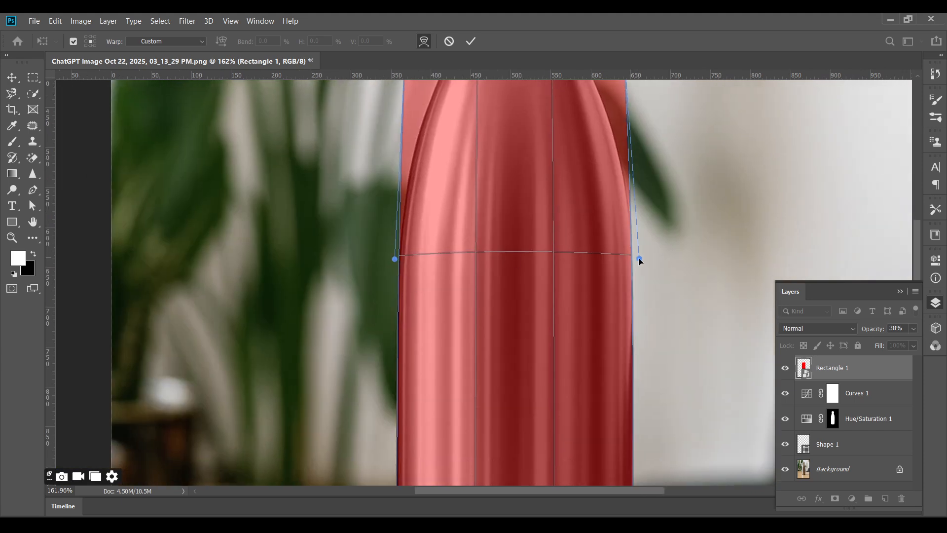
Readjust the rectangle's upper-right warp corner below the cap and apply the warp.
{"action": "scroll", "coordinate": [638, 256], "scroll_direction": "down", "scroll_amount": 3}
{"action": "scroll", "coordinate": [607, 104], "scroll_direction": "up", "scroll_amount": 4}
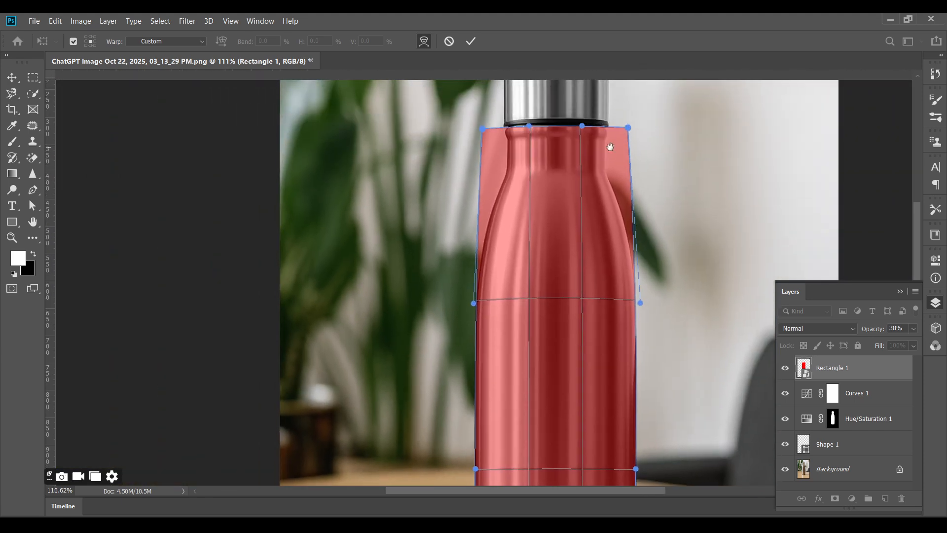
{"action": "left_click_drag", "start_coordinate": [635, 122], "coordinate": [621, 128]}
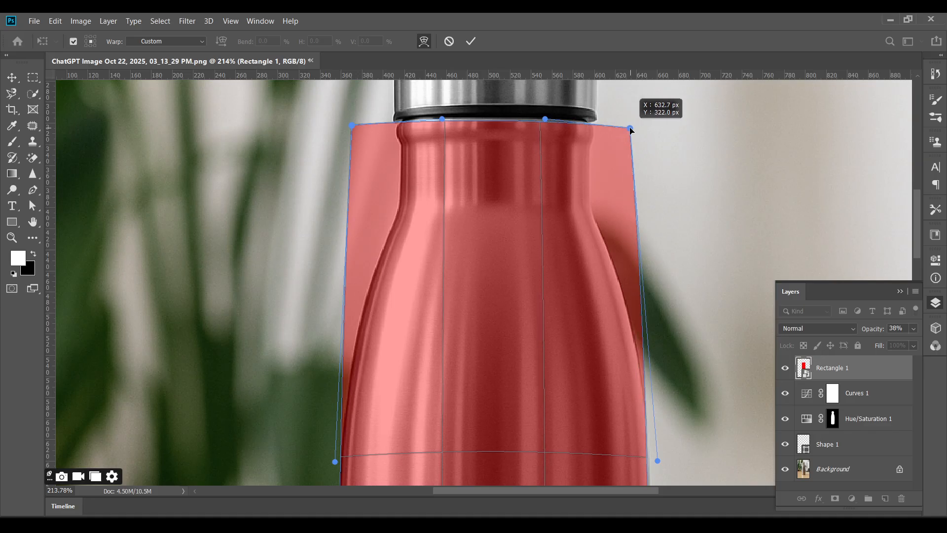
{"action": "scroll", "coordinate": [630, 330], "scroll_direction": "up", "scroll_amount": 5}
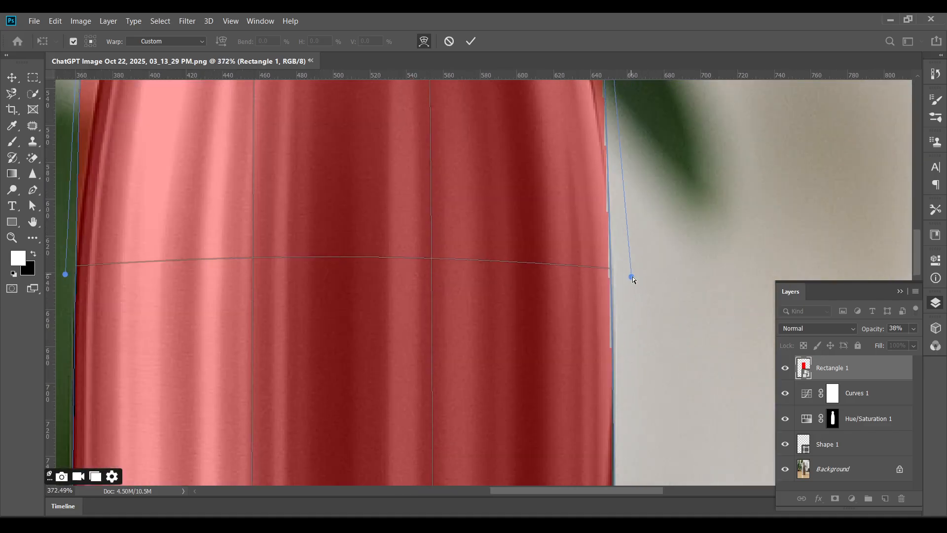
{"action": "scroll", "coordinate": [632, 274], "scroll_direction": "down", "scroll_amount": 10}
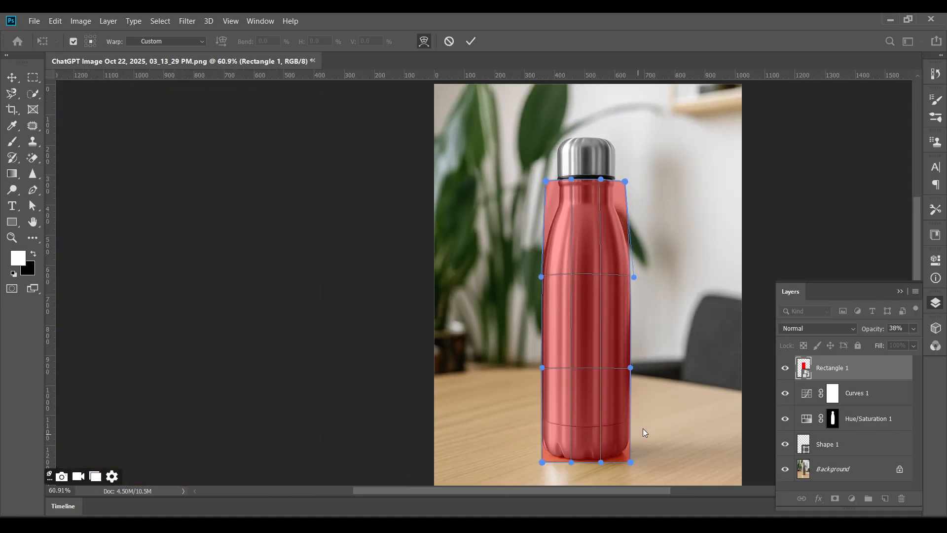
{"action": "left_click", "coordinate": [472, 42]}
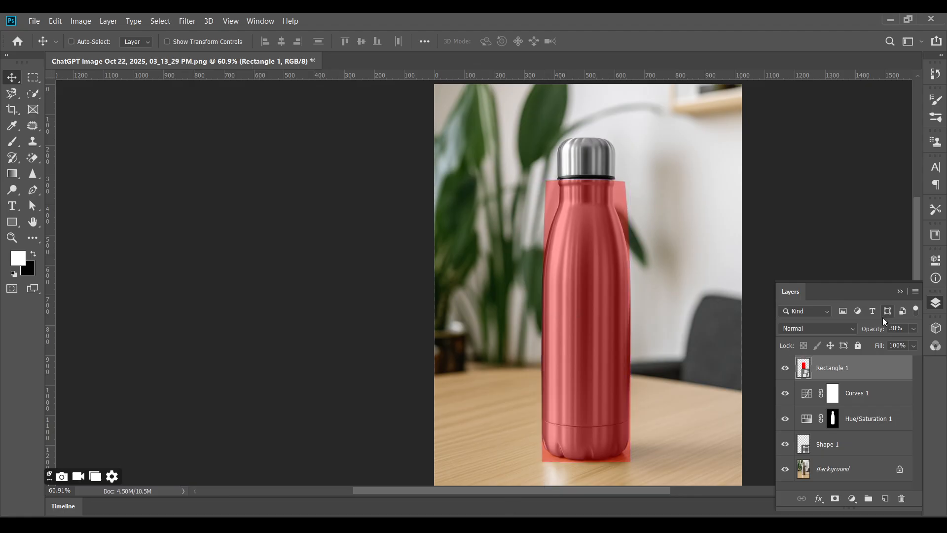
Restore the red rectangle layer's opacity to 100% and set its blend mode to Linear Burn.
{"action": "left_click", "coordinate": [913, 328]}
{"action": "left_click_drag", "start_coordinate": [880, 341], "coordinate": [920, 341]}
{"action": "left_click", "coordinate": [820, 329]}
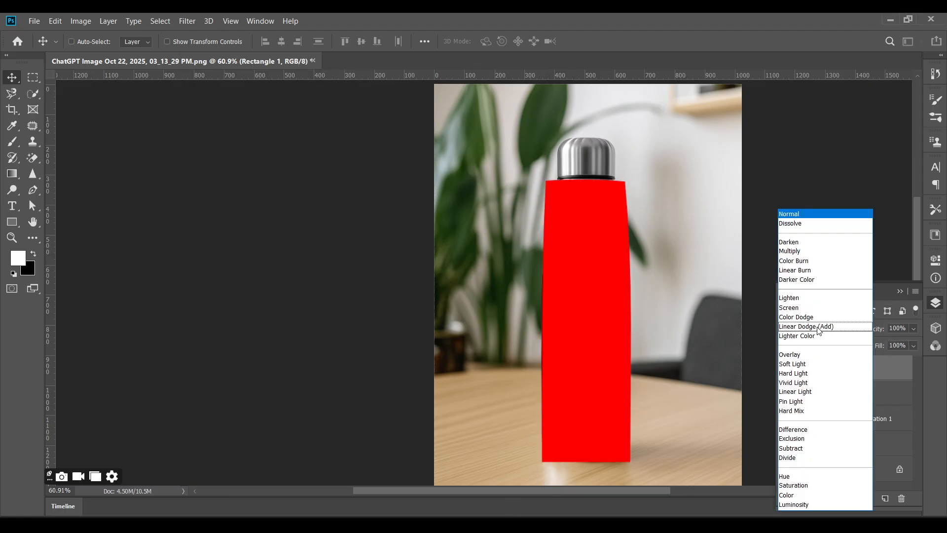
{"action": "left_click", "coordinate": [801, 271]}
{"action": "key", "text": "alt"}
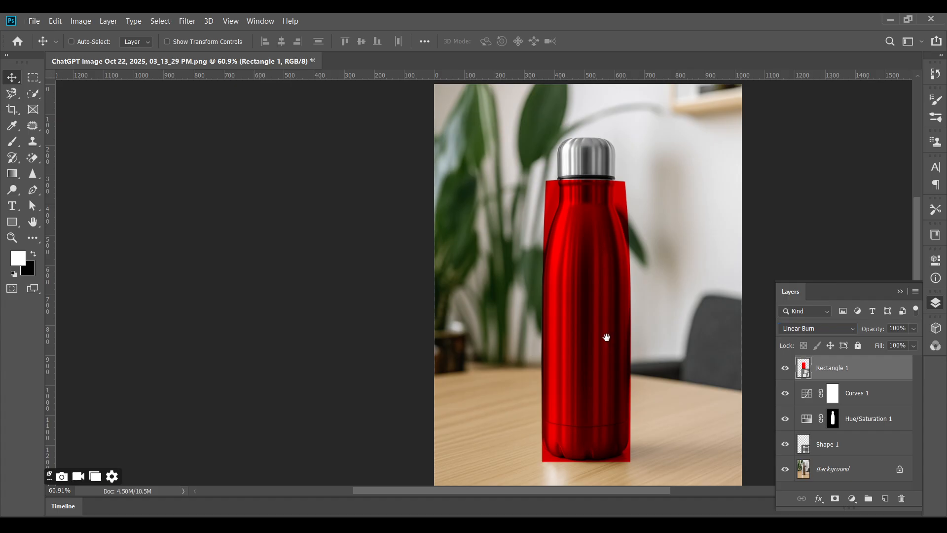
{"action": "left_click_drag", "start_coordinate": [606, 337], "coordinate": [584, 326]}
{"action": "scroll", "coordinate": [585, 326], "scroll_direction": "up", "scroll_amount": 2}
{"action": "scroll", "coordinate": [586, 324], "scroll_direction": "down", "scroll_amount": 1}
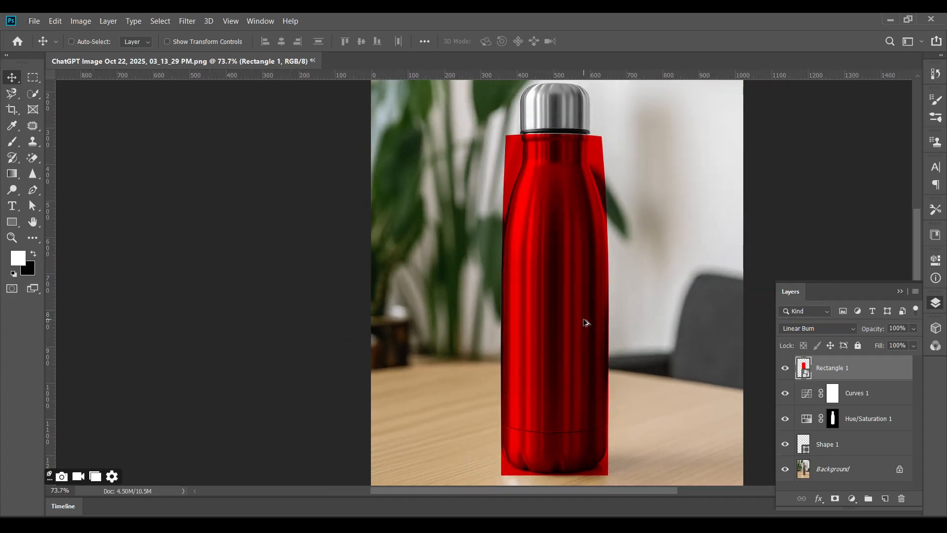
{"action": "scroll", "coordinate": [585, 323], "scroll_direction": "up", "scroll_amount": 1}
{"action": "left_click", "coordinate": [832, 399]}
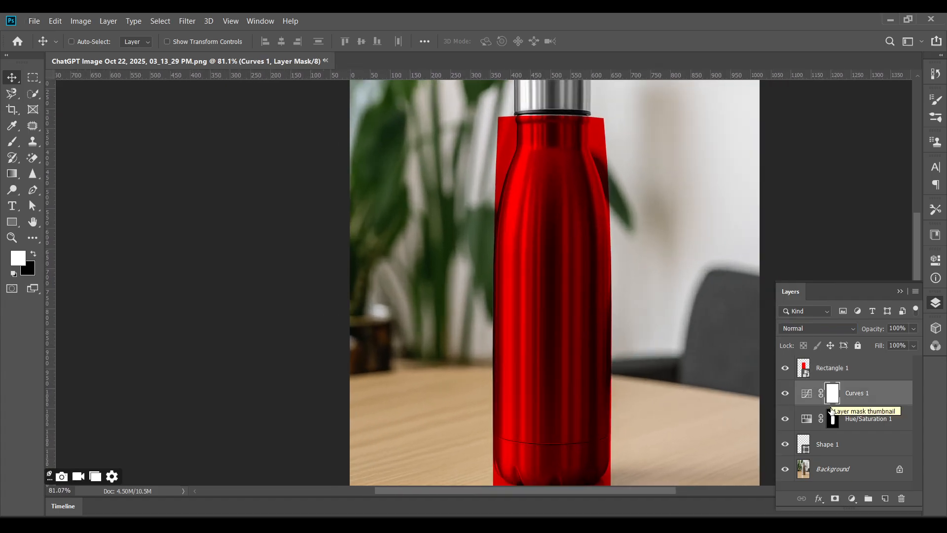
{"action": "left_click_drag", "start_coordinate": [832, 419], "coordinate": [833, 394]}
{"action": "left_click", "coordinate": [473, 227]}
{"action": "key", "text": "ctrl+z"}
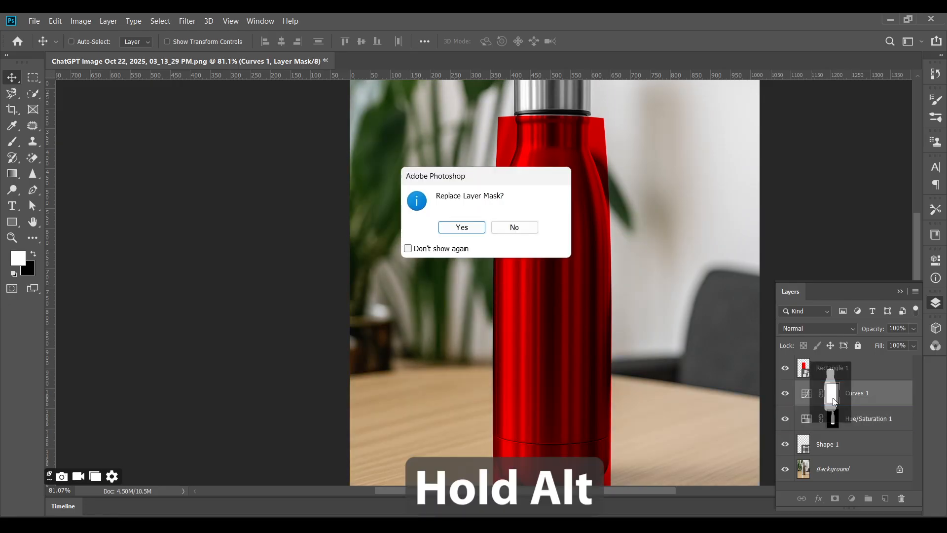
Copy the Hue/Saturation 1 layer's bottle mask onto the Curves 1 layer, replacing its mask, and onto the Rectangle 1 layer.
{"action": "left_click", "coordinate": [473, 228]}
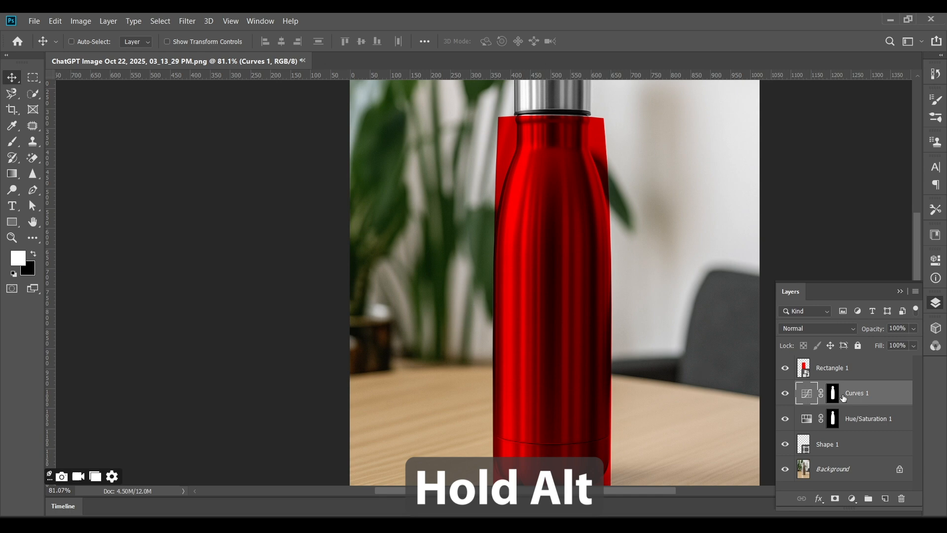
{"action": "left_click_drag", "start_coordinate": [839, 396], "coordinate": [829, 367]}
{"action": "scroll", "coordinate": [587, 290], "scroll_direction": "down", "scroll_amount": 2}
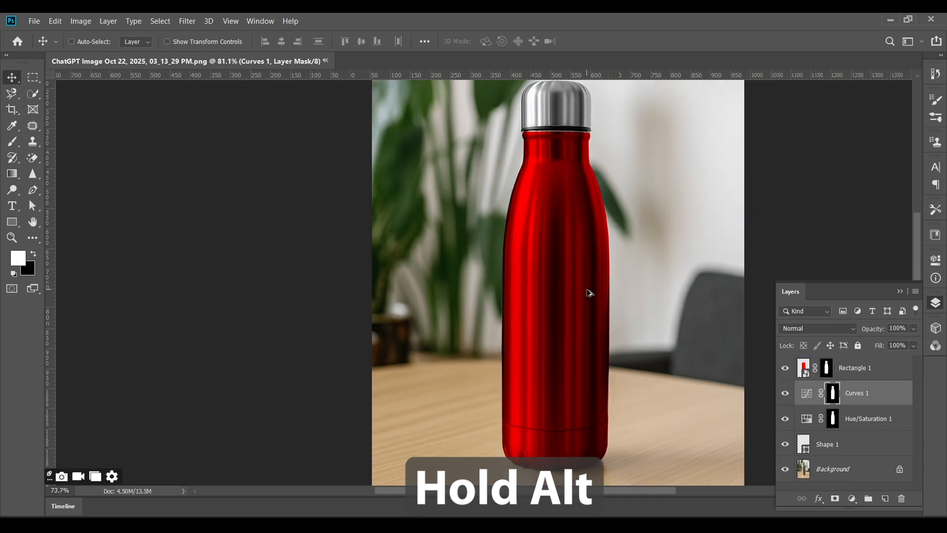
{"action": "scroll", "coordinate": [588, 290], "scroll_direction": "up", "scroll_amount": 2}
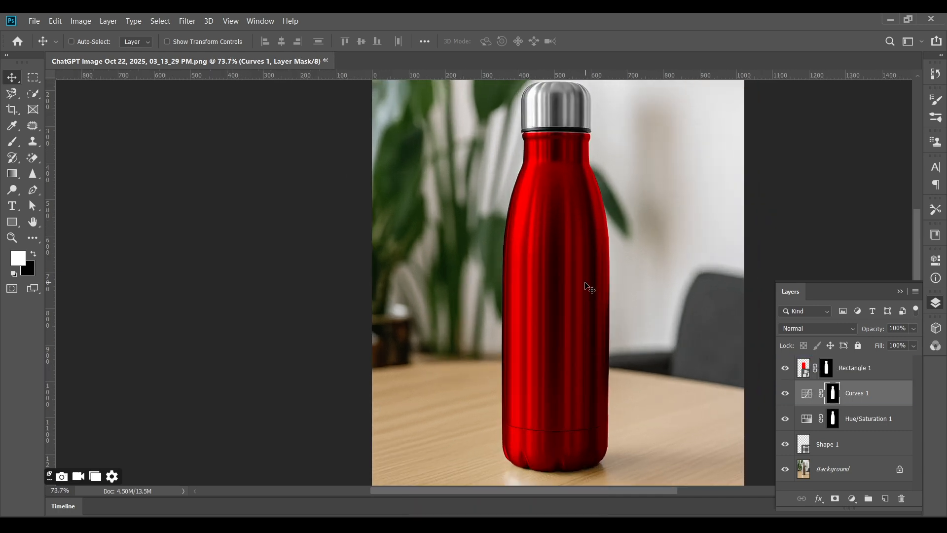
{"action": "key", "text": "ctrl+2"}
{"action": "scroll", "coordinate": [567, 175], "scroll_direction": "down", "scroll_amount": 1}
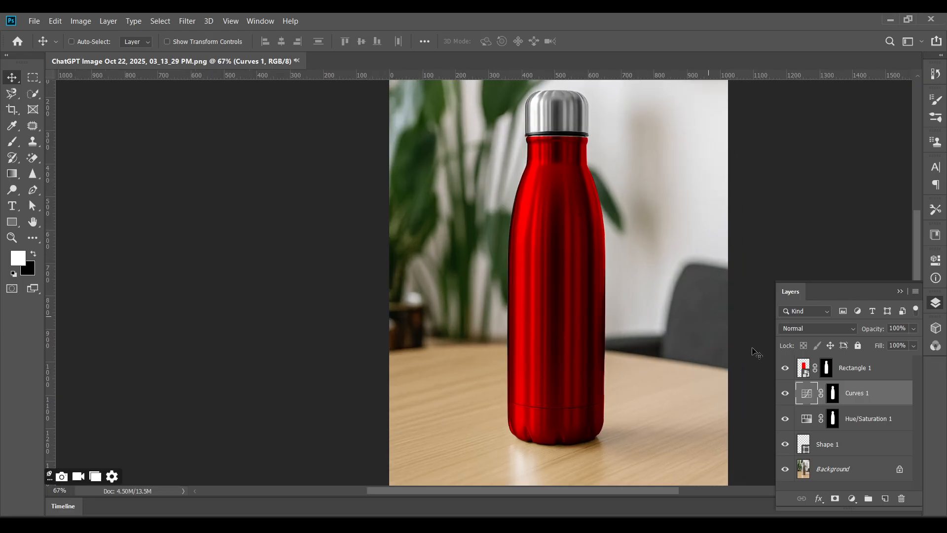
Draw a curved Pen tool shape path along the cap's lower edge, from its left end to its right end.
{"action": "left_click", "coordinate": [860, 368]}
{"action": "scroll", "coordinate": [547, 104], "scroll_direction": "up", "scroll_amount": 10}
{"action": "left_click_drag", "start_coordinate": [519, 97], "coordinate": [460, 314]}
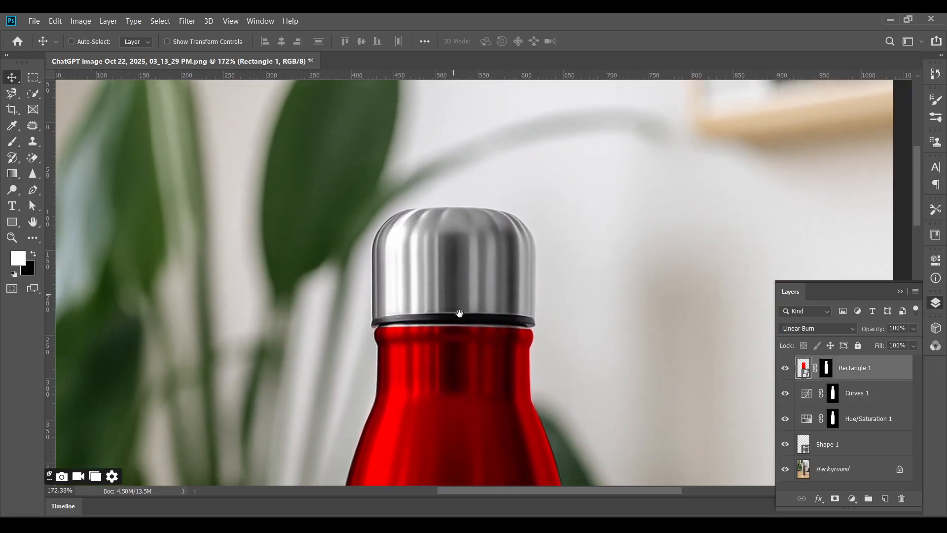
{"action": "scroll", "coordinate": [463, 286], "scroll_direction": "up", "scroll_amount": 10}
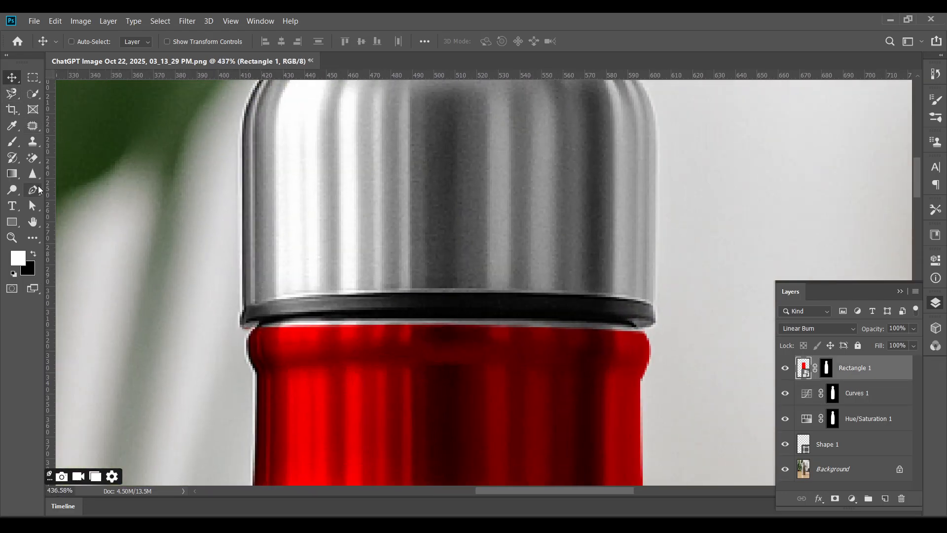
{"action": "left_click", "coordinate": [35, 190]}
{"action": "left_click", "coordinate": [241, 305]}
{"action": "mouse_move", "coordinate": [335, 296]}
{"action": "left_mouse_down"}
{"action": "mouse_move", "coordinate": [349, 302]}
{"action": "mouse_move", "coordinate": [311, 299]}
{"action": "mouse_move", "coordinate": [334, 299]}
{"action": "left_mouse_up"}
{"action": "key", "text": "ctrl+z"}
{"action": "key", "text": "ctrl+z"}
{"action": "left_click", "coordinate": [244, 310]}
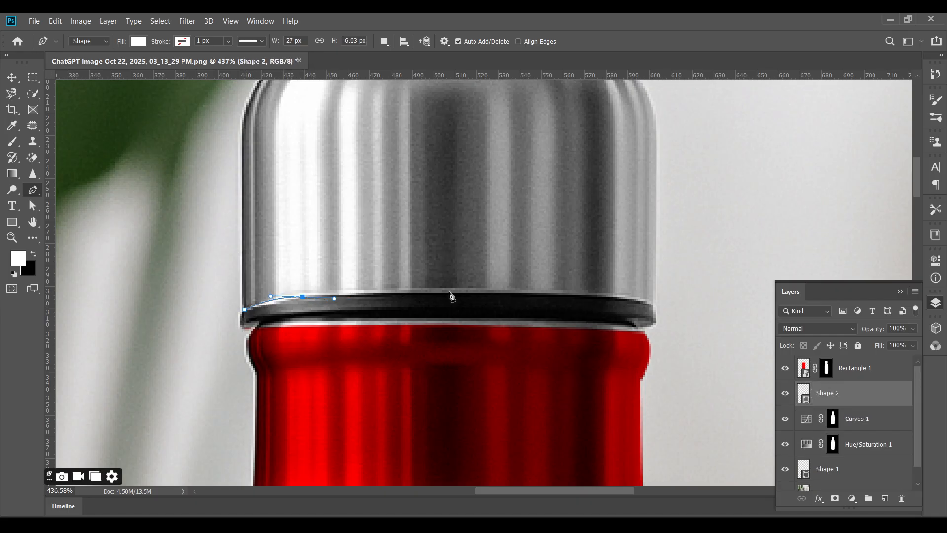
{"action": "left_click_drag", "start_coordinate": [481, 292], "coordinate": [515, 298]}
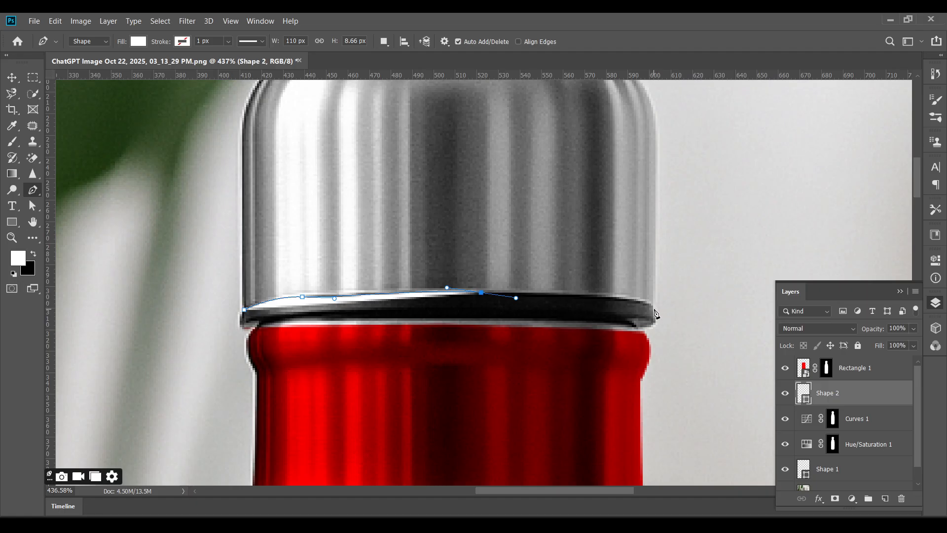
{"action": "left_click_drag", "start_coordinate": [653, 309], "coordinate": [680, 334]}
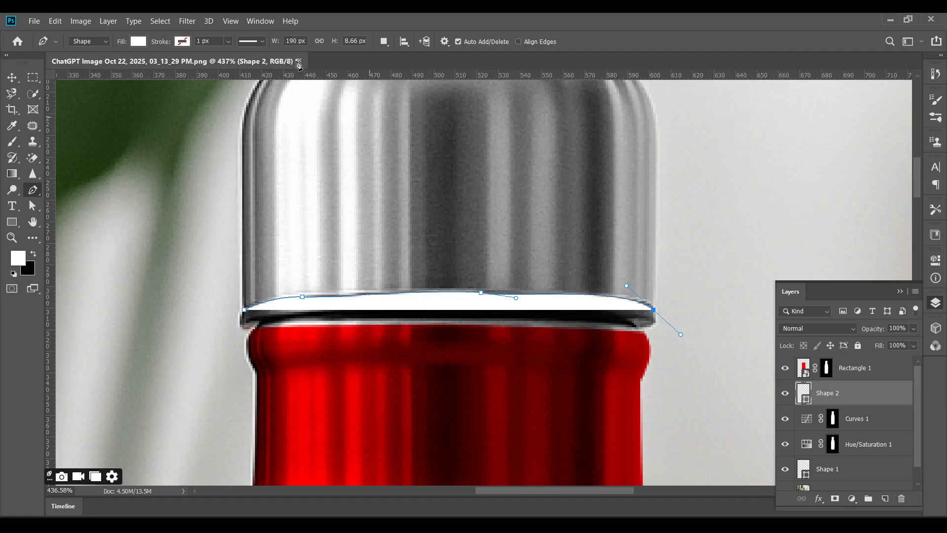
Set the cap path's fill to none and move its Shape 2 layer above Rectangle 1.
{"action": "left_click", "coordinate": [138, 42]}
{"action": "left_click", "coordinate": [90, 65]}
{"action": "left_click_drag", "start_coordinate": [657, 161], "coordinate": [657, 157]}
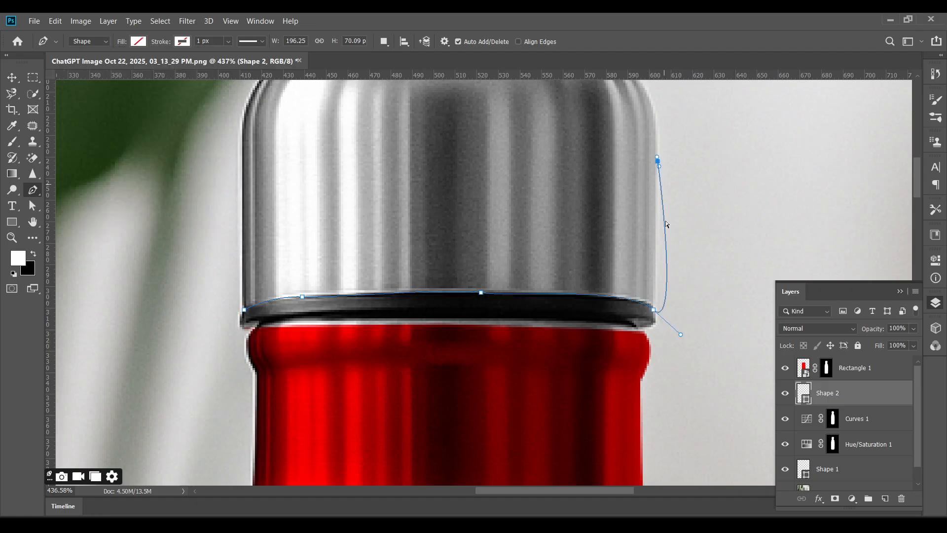
{"action": "key", "text": "ctrl+z"}
{"action": "left_click_drag", "start_coordinate": [844, 400], "coordinate": [837, 366]}
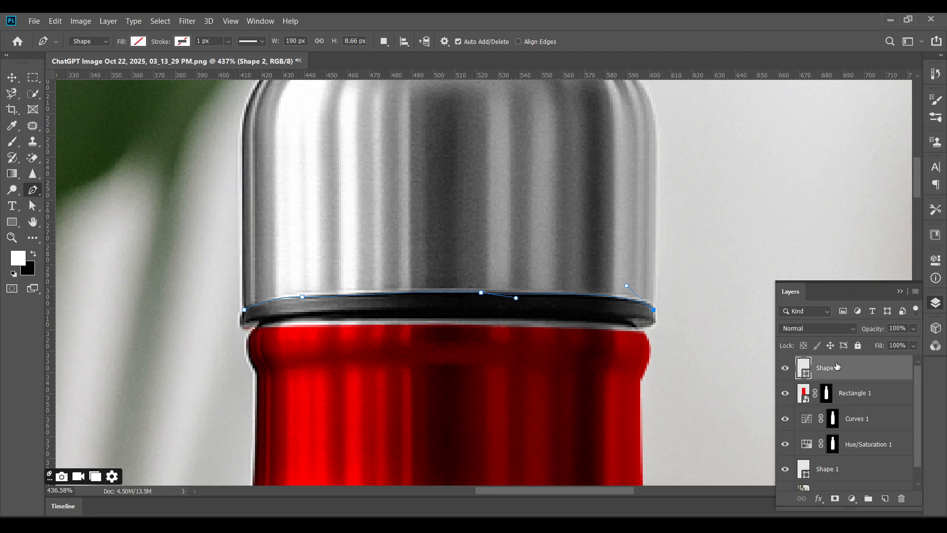
Extend the pen path up the cap's right side and across its rounded top.
{"action": "left_click", "coordinate": [655, 198]}
{"action": "scroll", "coordinate": [671, 237], "scroll_direction": "up", "scroll_amount": 5}
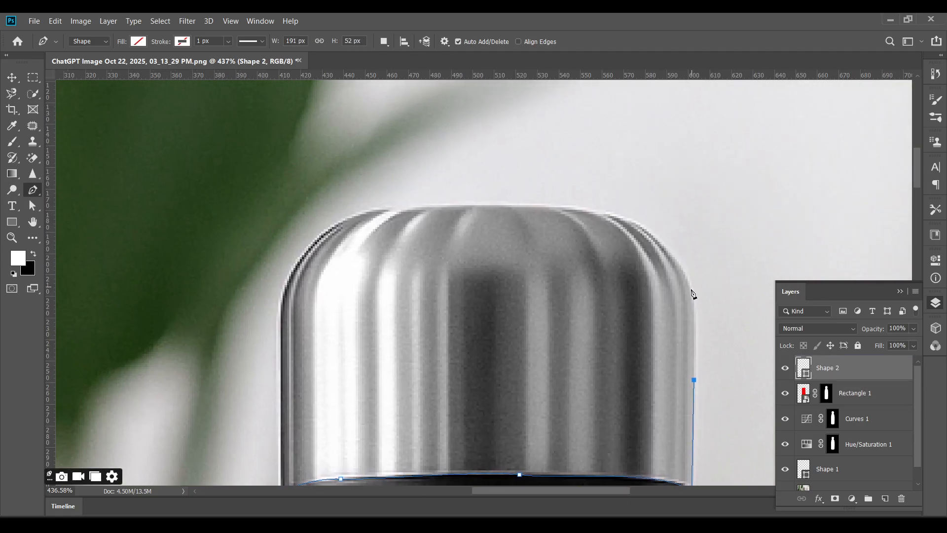
{"action": "left_click_drag", "start_coordinate": [691, 289], "coordinate": [688, 279]}
{"action": "left_click_drag", "start_coordinate": [603, 213], "coordinate": [487, 206]}
{"action": "mouse_move", "coordinate": [374, 207]}
{"action": "left_mouse_down"}
{"action": "mouse_move", "coordinate": [307, 238]}
{"action": "mouse_move", "coordinate": [349, 215]}
{"action": "left_mouse_up"}
{"action": "key", "text": "ctrl+z"}
{"action": "key", "text": "ctrl+z"}
{"action": "key", "text": "ctrl+z"}
Trace the cap's left shoulder and side down to the starting point to close the outline.
{"action": "left_click_drag", "start_coordinate": [283, 298], "coordinate": [338, 178]}
{"action": "scroll", "coordinate": [284, 343], "scroll_direction": "down", "scroll_amount": 3}
{"action": "scroll", "coordinate": [340, 284], "scroll_direction": "up", "scroll_amount": 8}
{"action": "left_click", "coordinate": [351, 234]}
{"action": "scroll", "coordinate": [354, 238], "scroll_direction": "down", "scroll_amount": 8}
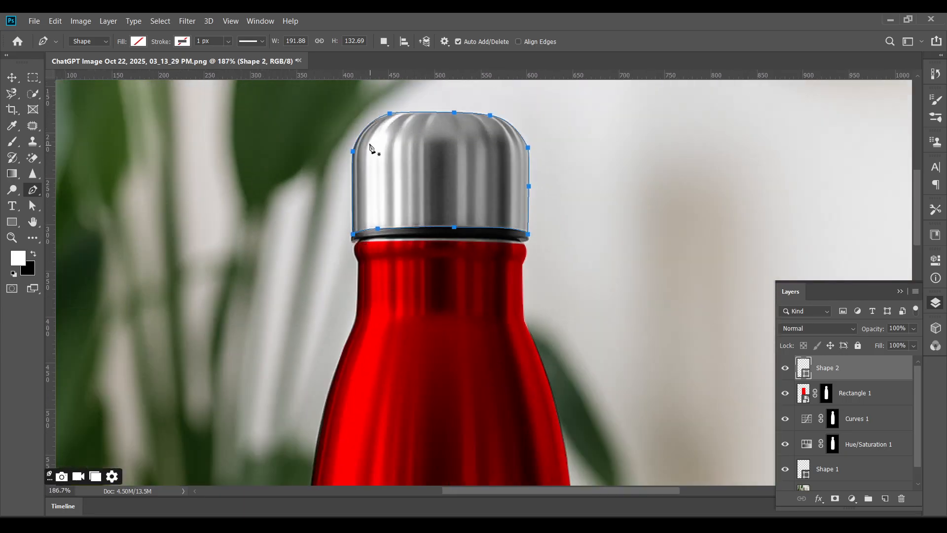
Convert the cap outline into a new anti-aliased selection with 0 pixels feather and add it as a mask on Shape 2.
{"action": "right_click", "coordinate": [390, 116]}
{"action": "left_click", "coordinate": [431, 184]}
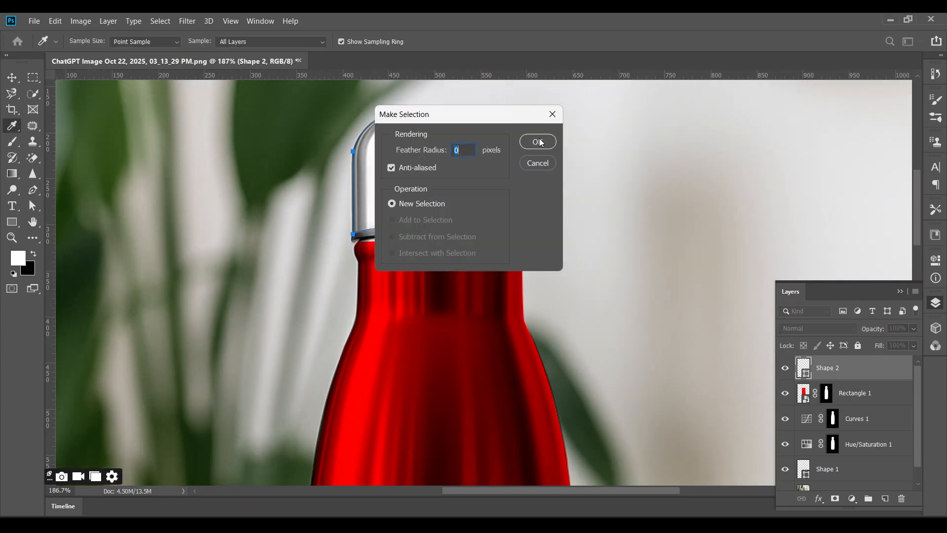
{"action": "left_click", "coordinate": [541, 143]}
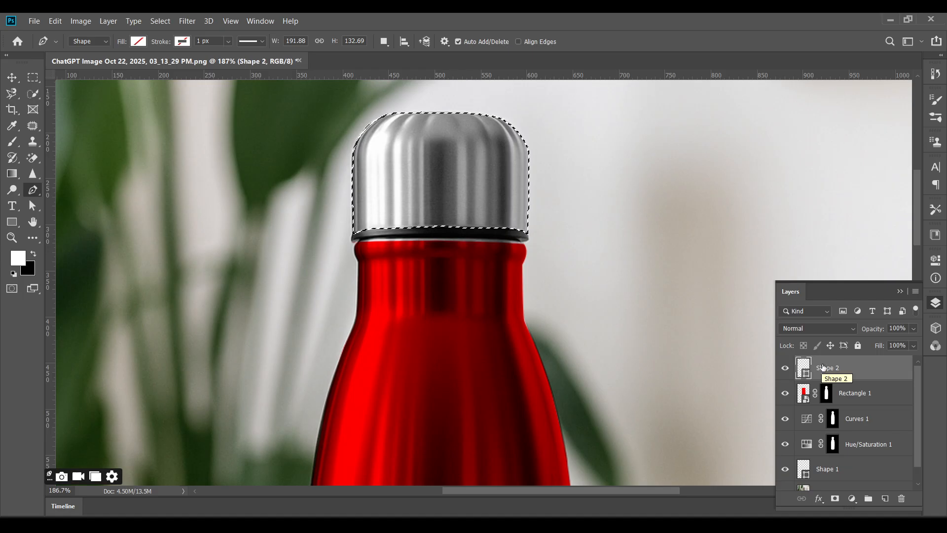
{"action": "left_click", "coordinate": [834, 499]}
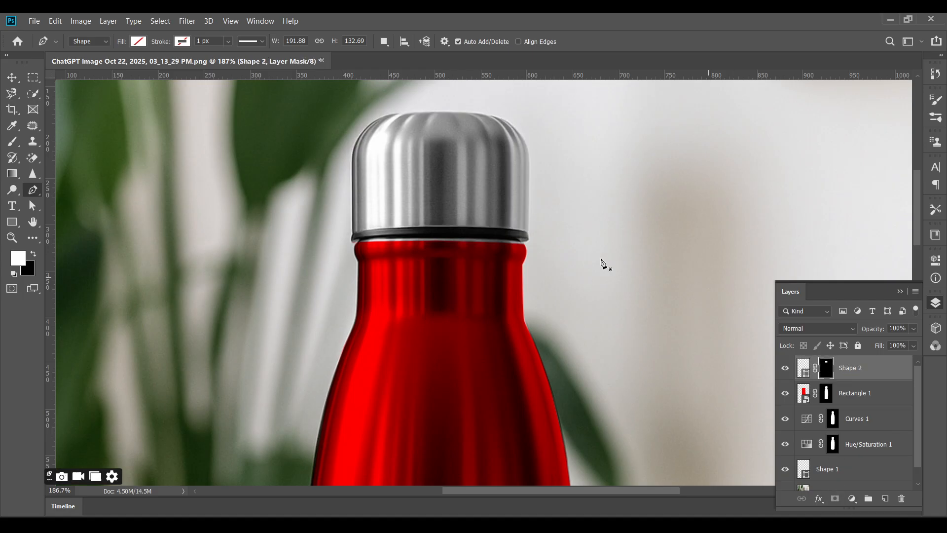
Try to recolor Shape 2's solid fill red, and undo the mask added to the layer.
{"action": "left_click", "coordinate": [804, 367]}
{"action": "double_click", "coordinate": [805, 367]}
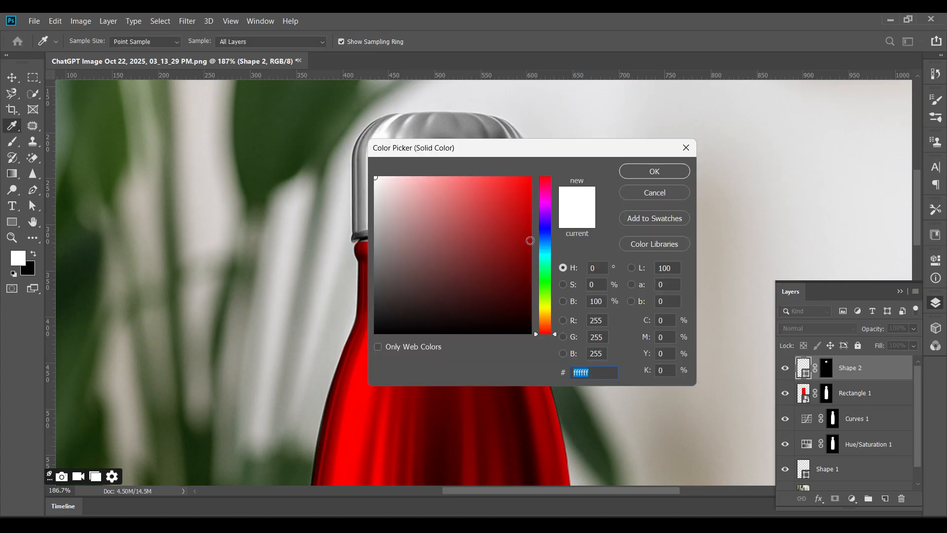
{"action": "left_click_drag", "start_coordinate": [528, 203], "coordinate": [518, 198]}
{"action": "left_click", "coordinate": [630, 176]}
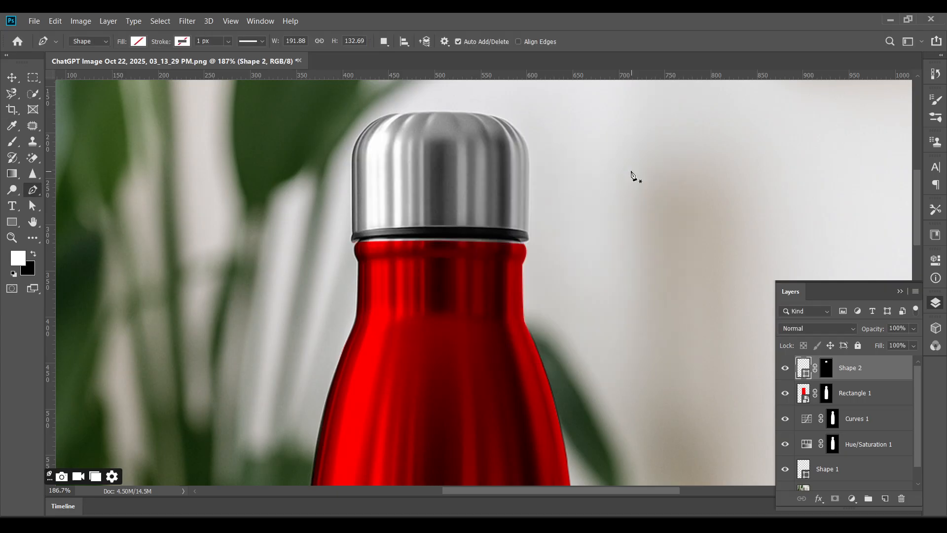
{"action": "key", "text": "ctrl+z"}
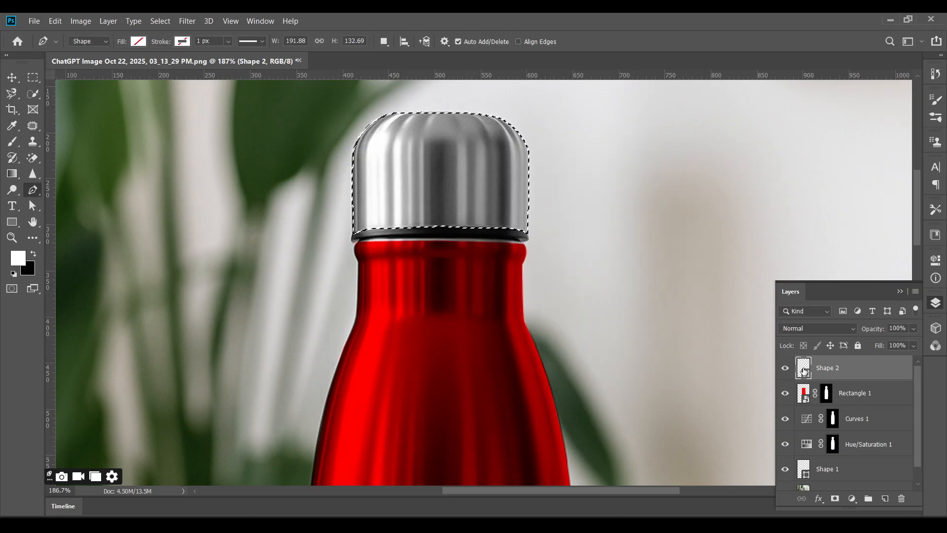
{"action": "double_click", "coordinate": [803, 369]}
{"action": "left_click", "coordinate": [507, 191]}
{"action": "left_click", "coordinate": [640, 170]}
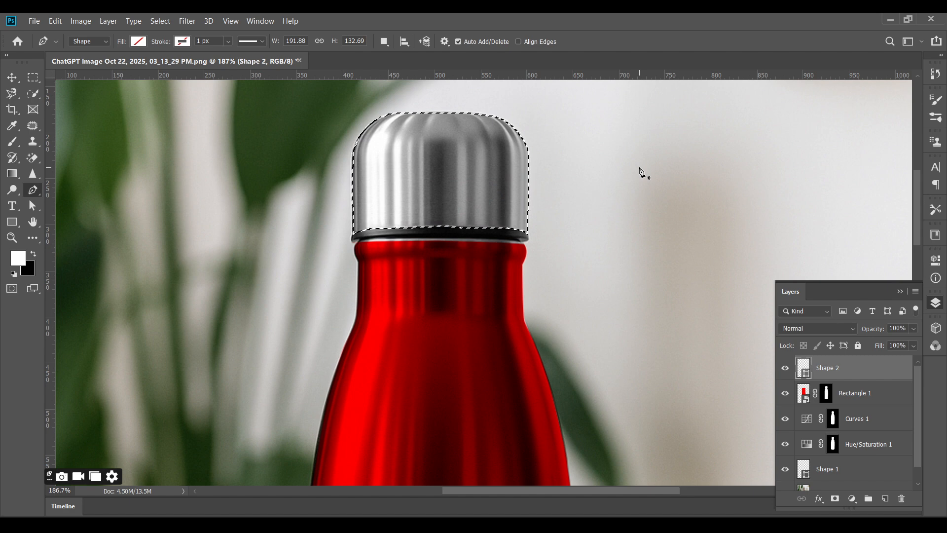
Set the background color to red d50e0e.
{"action": "left_click", "coordinate": [28, 269]}
{"action": "left_click_drag", "start_coordinate": [545, 191], "coordinate": [556, 334]}
{"action": "left_click", "coordinate": [523, 193]}
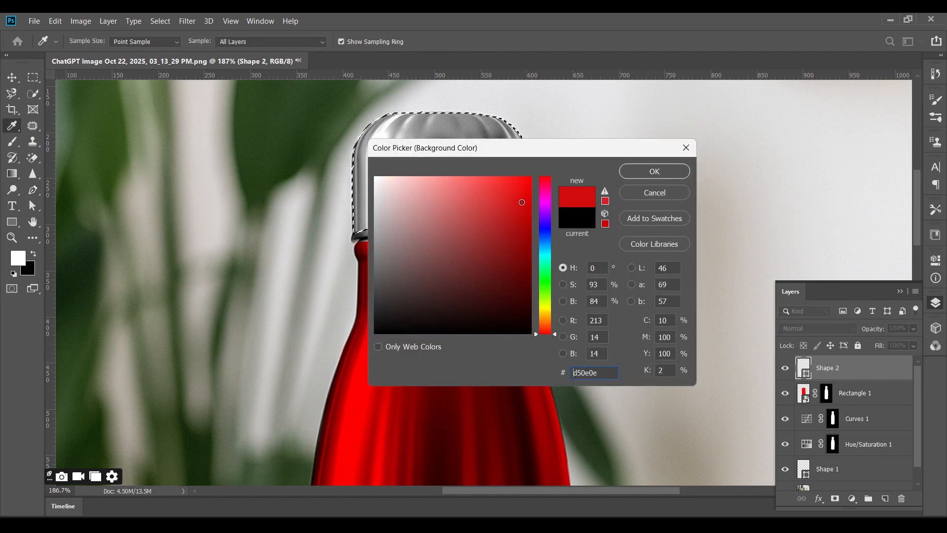
{"action": "left_click", "coordinate": [654, 171]}
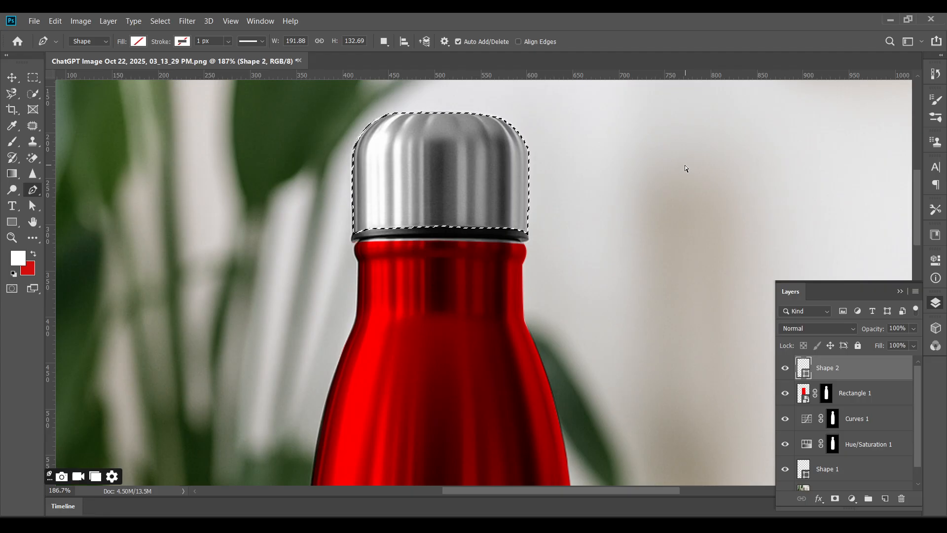
Fill the Shape 2 cap shape with pure red from the swatches and set its blend mode to Multiply.
{"action": "left_click", "coordinate": [146, 41]}
{"action": "left_click", "coordinate": [80, 119]}
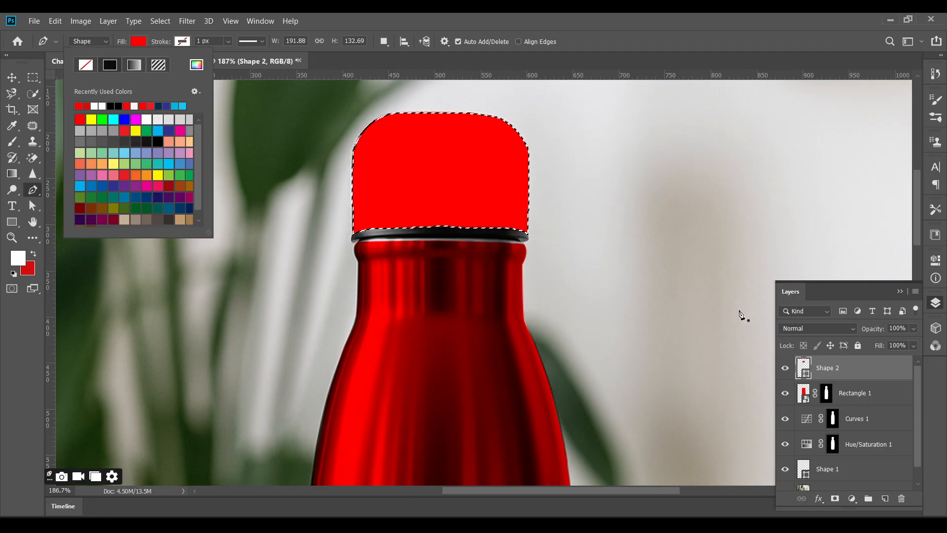
{"action": "left_click", "coordinate": [796, 330]}
{"action": "left_click", "coordinate": [794, 329]}
{"action": "left_click", "coordinate": [790, 251]}
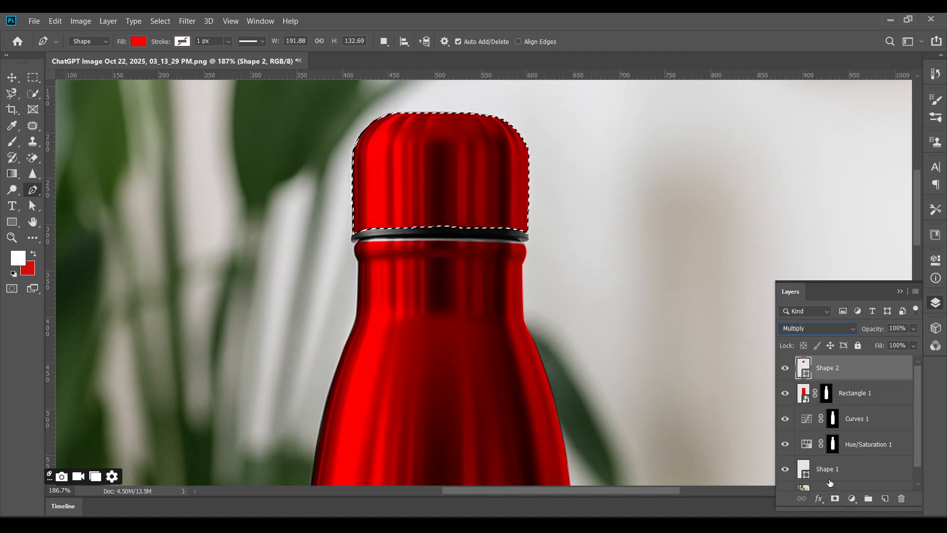
Mask Shape 2 with the active cap selection and switch back to the composite RGB channel.
{"action": "left_click", "coordinate": [835, 498]}
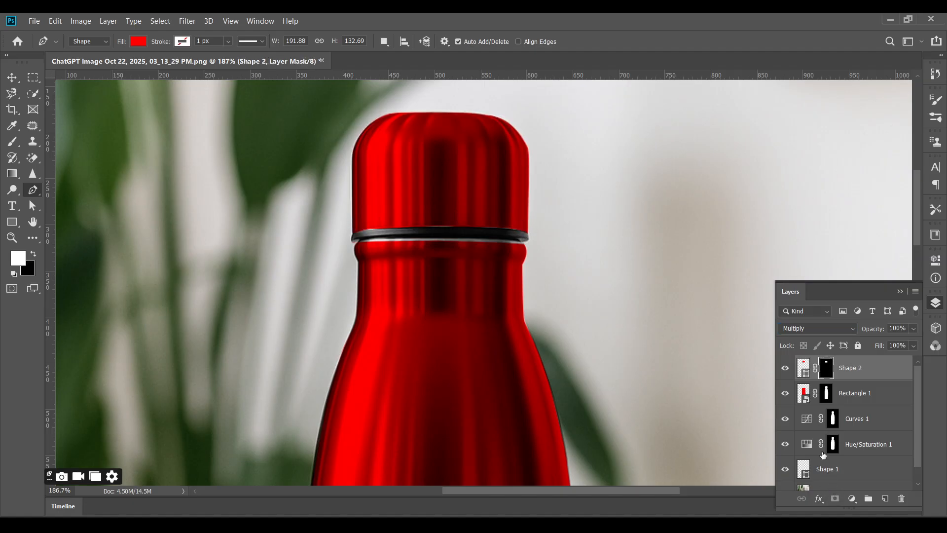
{"action": "key", "text": "v"}
{"action": "scroll", "coordinate": [366, 171], "scroll_direction": "down", "scroll_amount": 5}
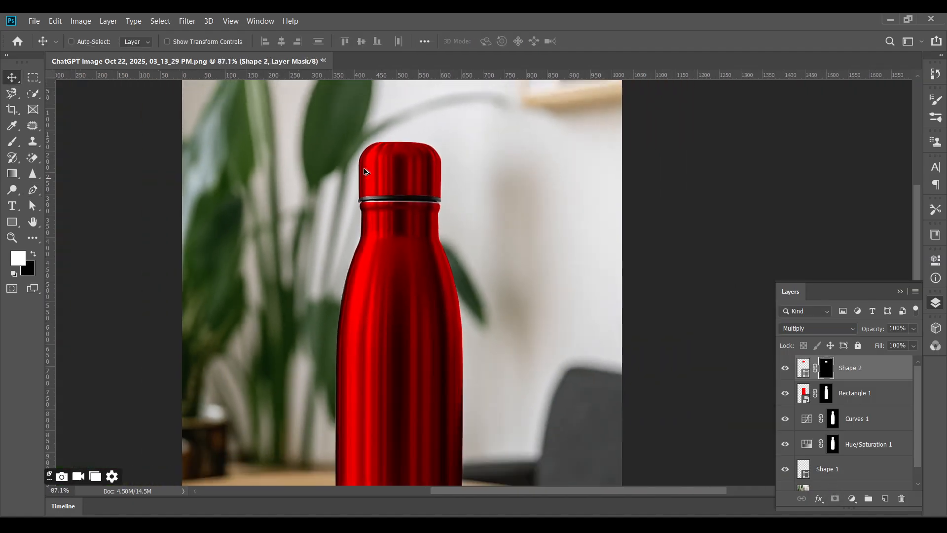
{"action": "scroll", "coordinate": [366, 172], "scroll_direction": "down", "scroll_amount": 3}
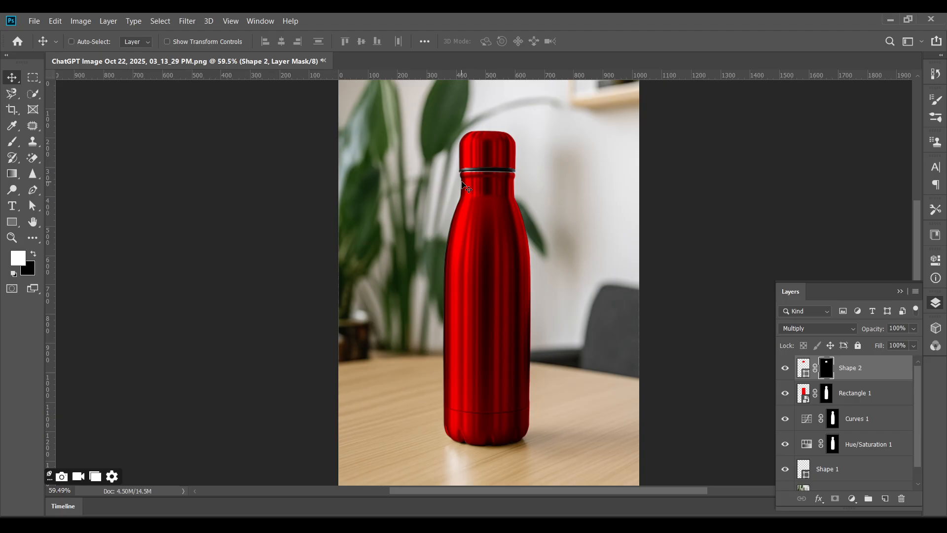
{"action": "scroll", "coordinate": [478, 168], "scroll_direction": "up", "scroll_amount": 1}
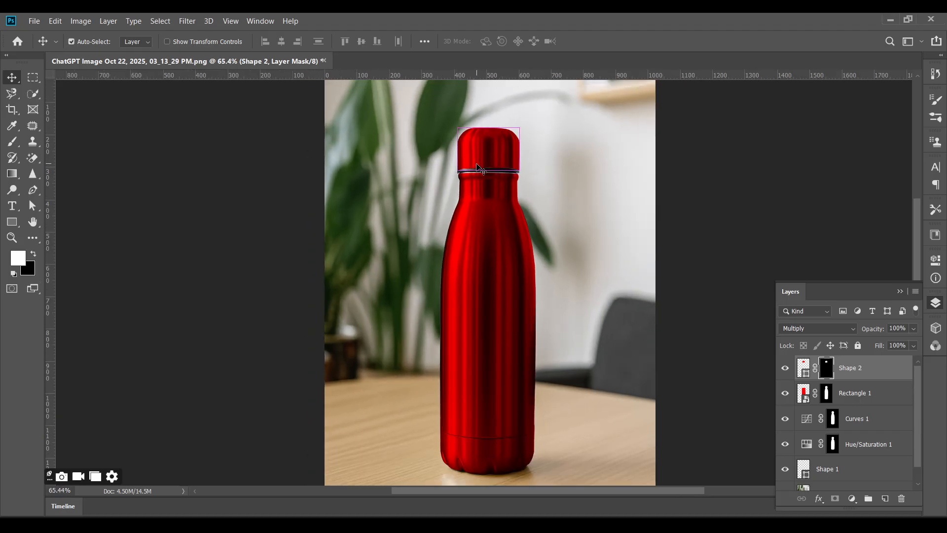
{"action": "key", "text": "ctrl+2"}
Duplicate the Background layer, place the copy above Shape 2 and convert it to a smart object.
{"action": "scroll", "coordinate": [846, 414], "scroll_direction": "down", "scroll_amount": 1}
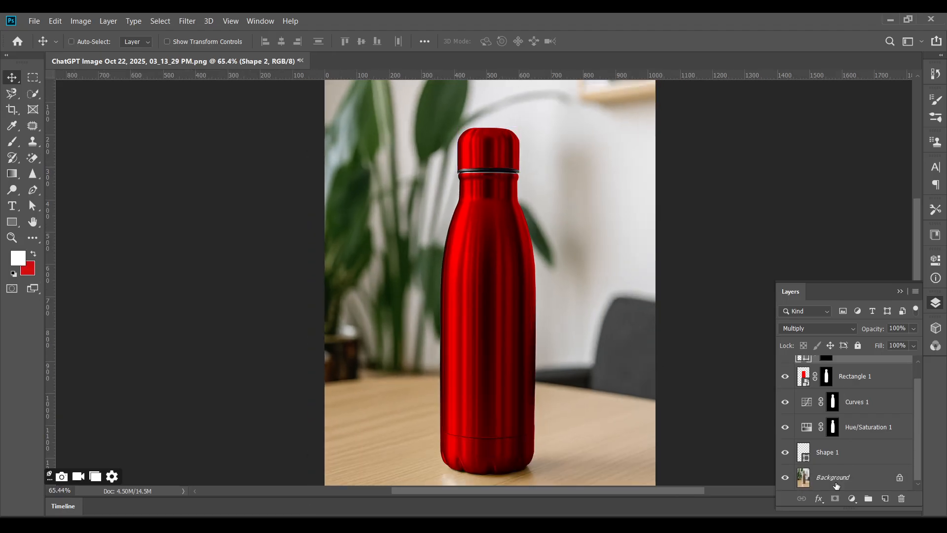
{"action": "left_click", "coordinate": [839, 478]}
{"action": "key", "text": "ctrl+j"}
{"action": "scroll", "coordinate": [847, 472], "scroll_direction": "down", "scroll_amount": 1}
{"action": "left_click_drag", "start_coordinate": [848, 455], "coordinate": [840, 362]}
{"action": "right_click", "coordinate": [841, 370]}
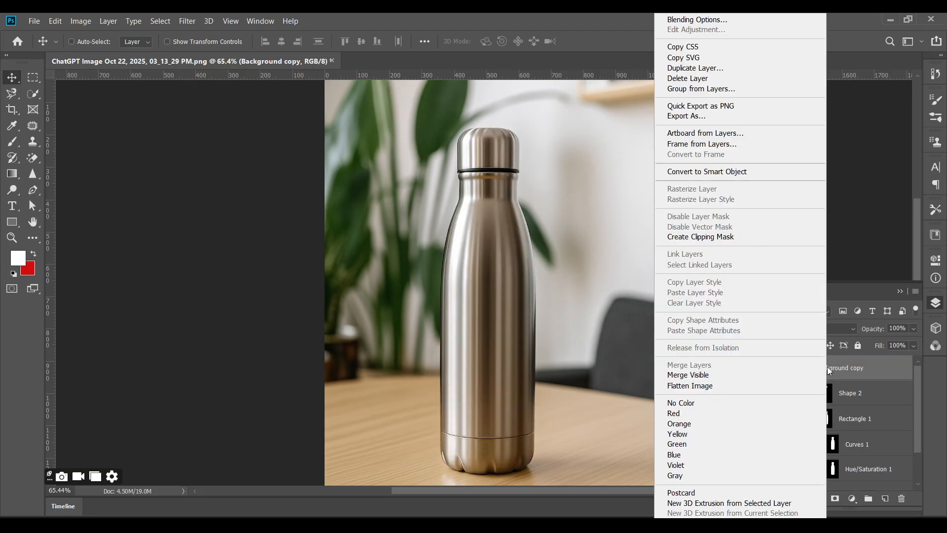
{"action": "left_click", "coordinate": [706, 173]}
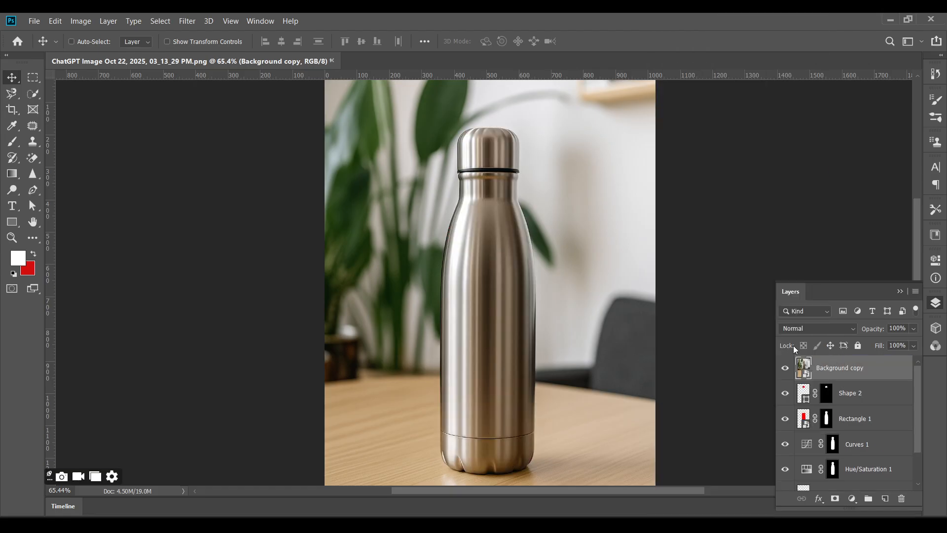
Open the Camera Raw filter on Background copy and set the saturation to -100.
{"action": "left_click", "coordinate": [186, 21]}
{"action": "left_click", "coordinate": [216, 88]}
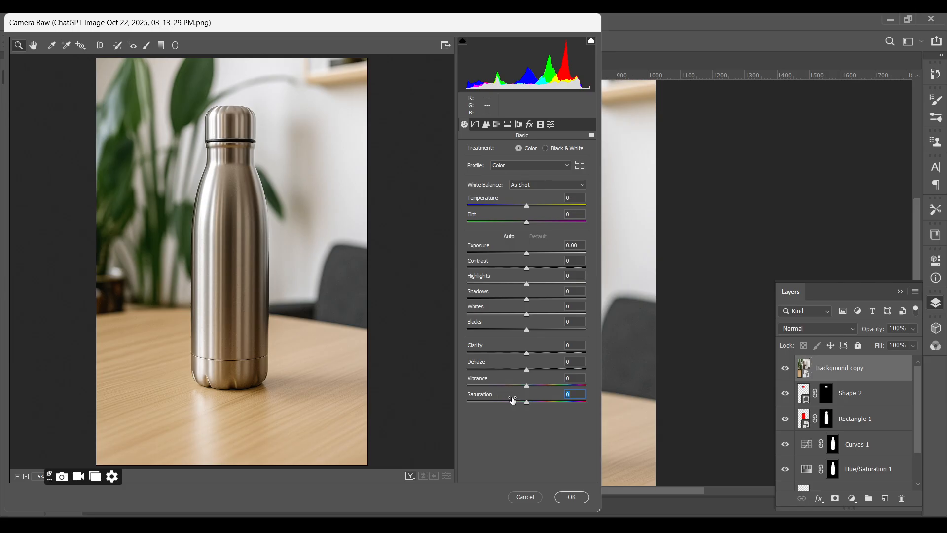
{"action": "left_click_drag", "start_coordinate": [528, 405], "coordinate": [468, 404]}
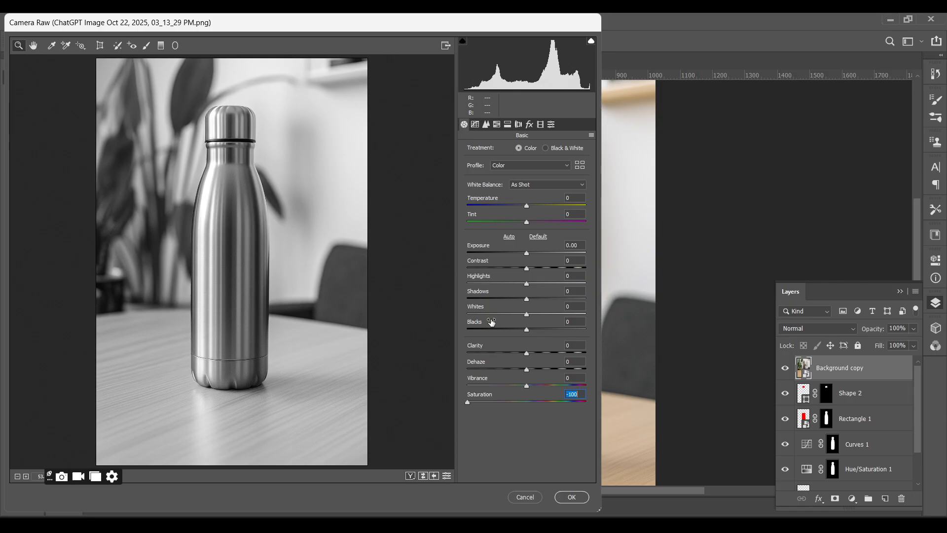
Try lowering the contrast in Camera Raw, and undo the change.
{"action": "left_click", "coordinate": [568, 259]}
{"action": "type", "text": "-389"}
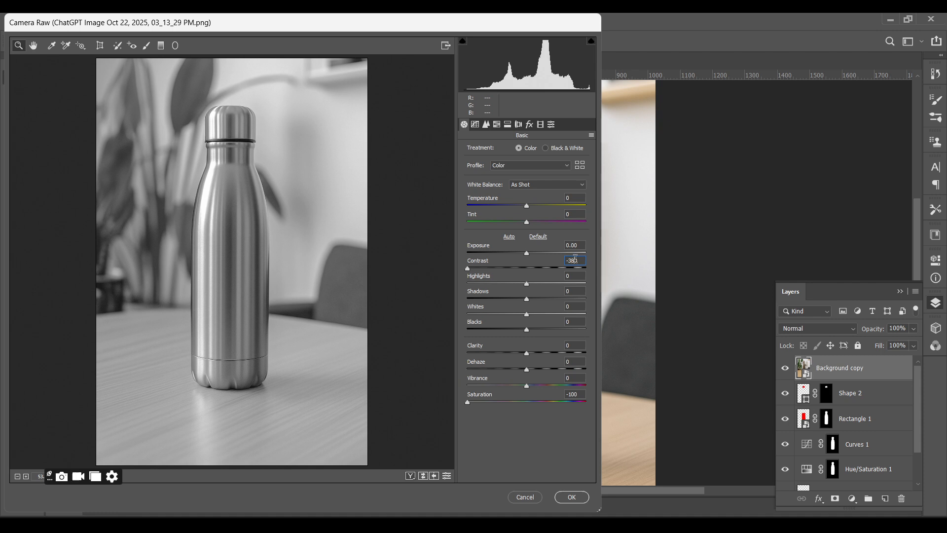
{"action": "key", "text": "Return"}
{"action": "left_click", "coordinate": [521, 314]}
{"action": "mouse_move", "coordinate": [467, 268]}
{"action": "left_mouse_down"}
{"action": "mouse_move", "coordinate": [498, 269]}
{"action": "mouse_move", "coordinate": [465, 273]}
{"action": "left_mouse_up"}
{"action": "key", "text": "ctrl+z"}
{"action": "key", "text": "ctrl+z"}
{"action": "key", "text": "ctrl+shift+z"}
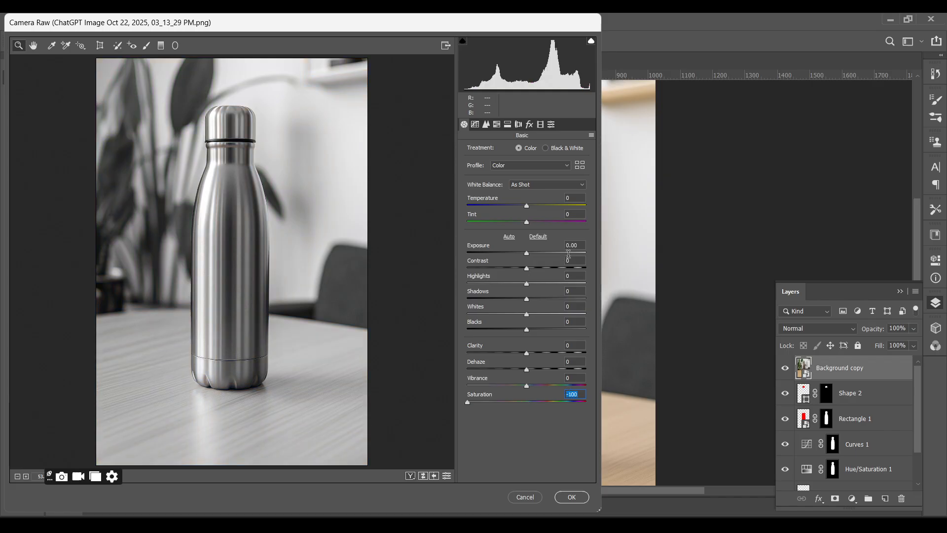
Set the Camera Raw exposure to -3.80 and the whites to 67, and apply the filter.
{"action": "left_click", "coordinate": [572, 245]}
{"action": "type", "text": "-3."}
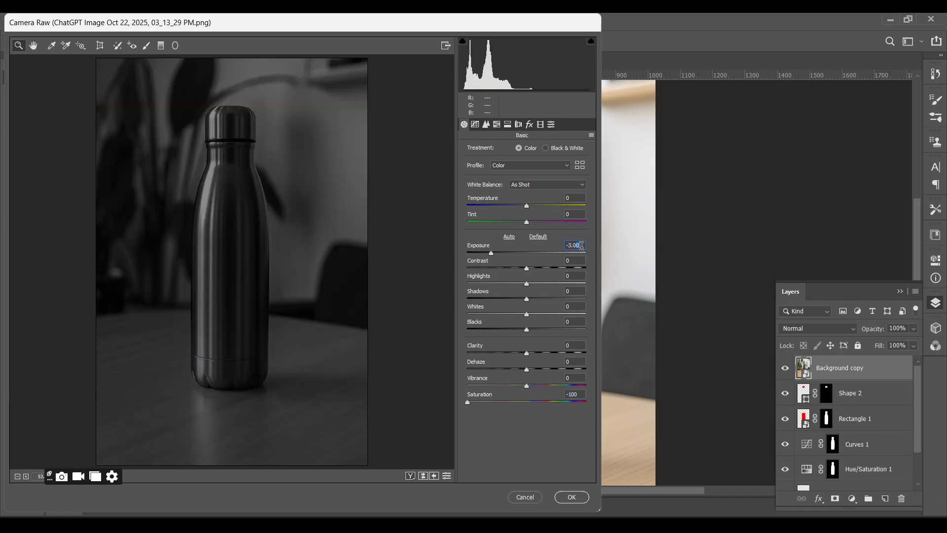
{"action": "type", "text": "80"}
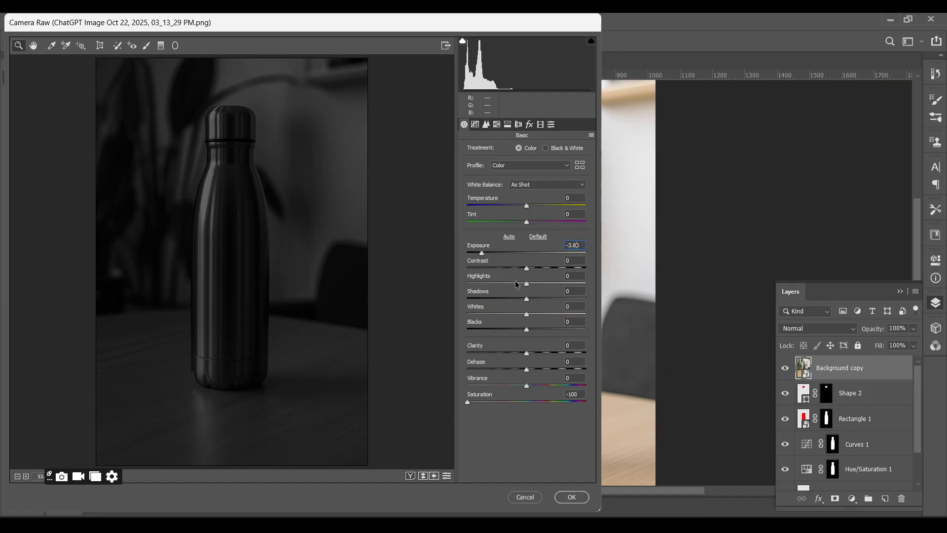
{"action": "left_click_drag", "start_coordinate": [476, 310], "coordinate": [480, 308]}
{"action": "type", "text": "7"}
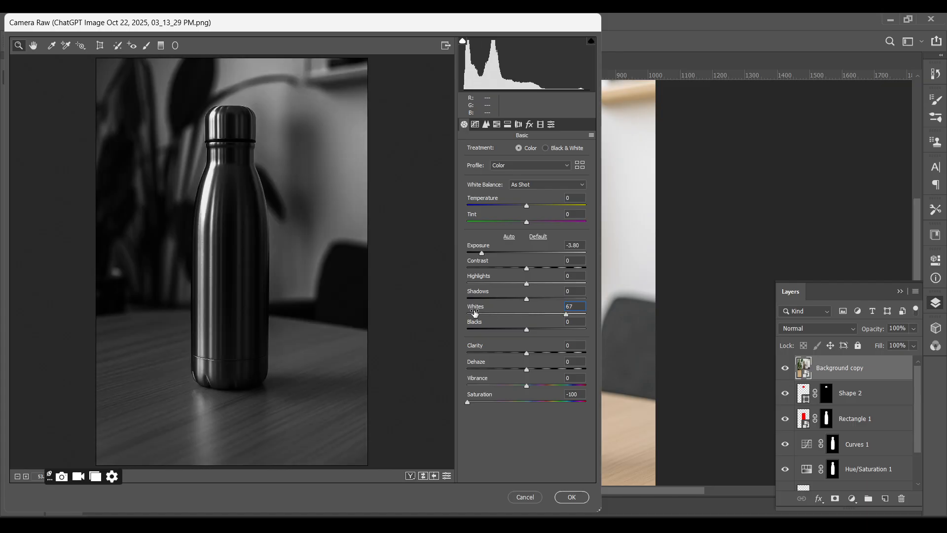
{"action": "left_click", "coordinate": [572, 497]}
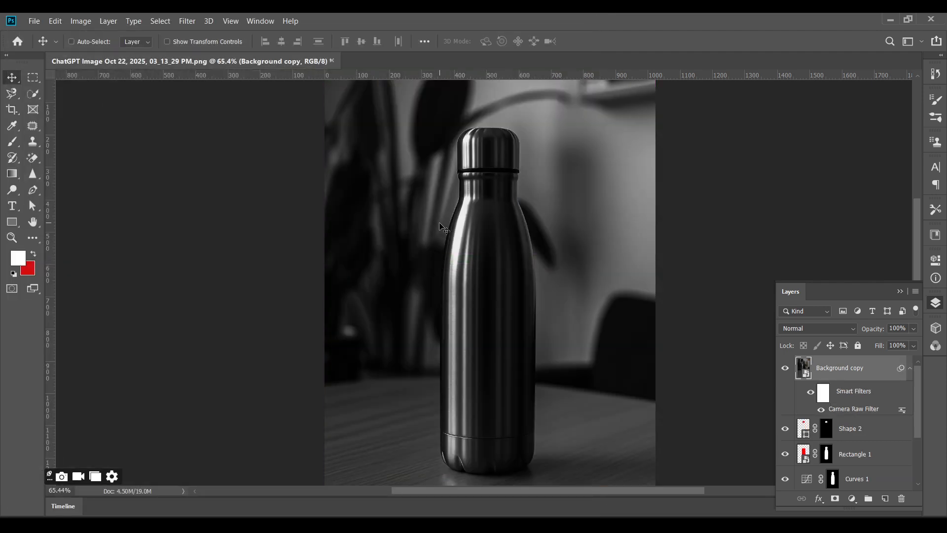
Set Background copy's blend mode to Screen and copy Rectangle 1's bottle mask onto it.
{"action": "left_click", "coordinate": [800, 332]}
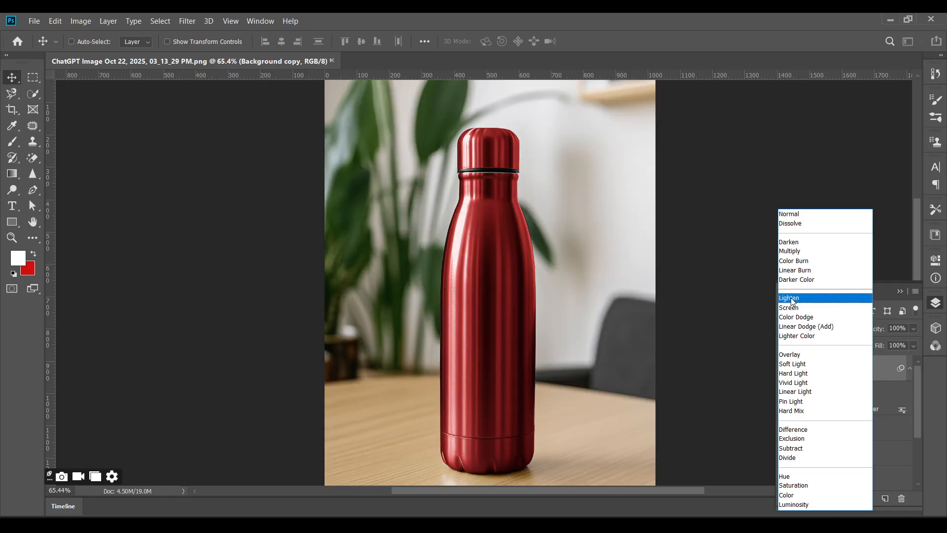
{"action": "left_click", "coordinate": [789, 305]}
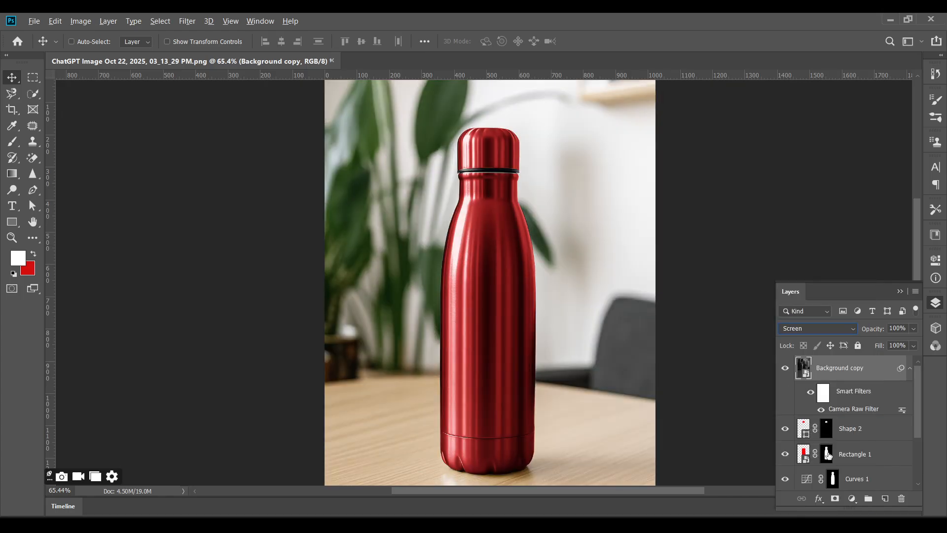
{"action": "left_click_drag", "start_coordinate": [828, 455], "coordinate": [826, 371]}
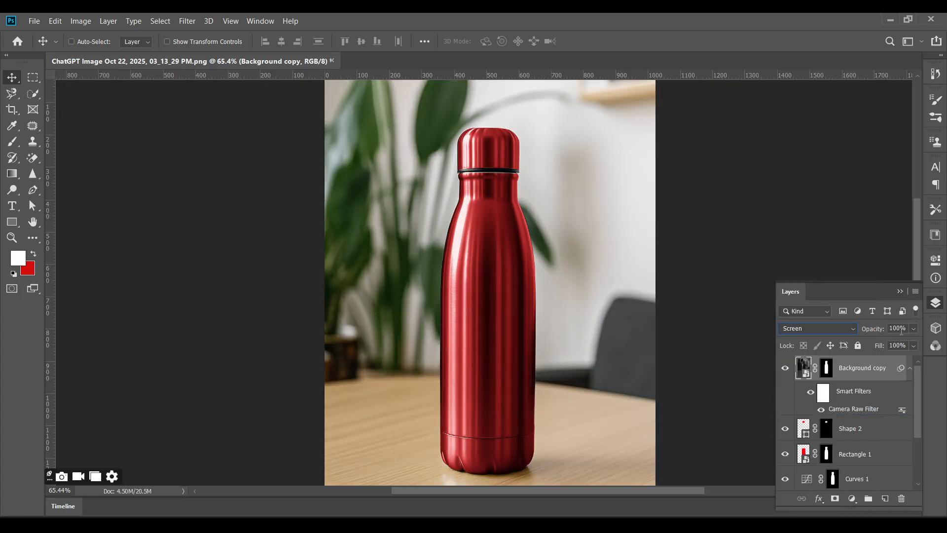
Set Background copy to Lighten blending at 60% opacity.
{"action": "mouse_move", "coordinate": [873, 330]}
{"action": "left_mouse_down"}
{"action": "mouse_move", "coordinate": [852, 332]}
{"action": "mouse_move", "coordinate": [869, 333]}
{"action": "left_mouse_up"}
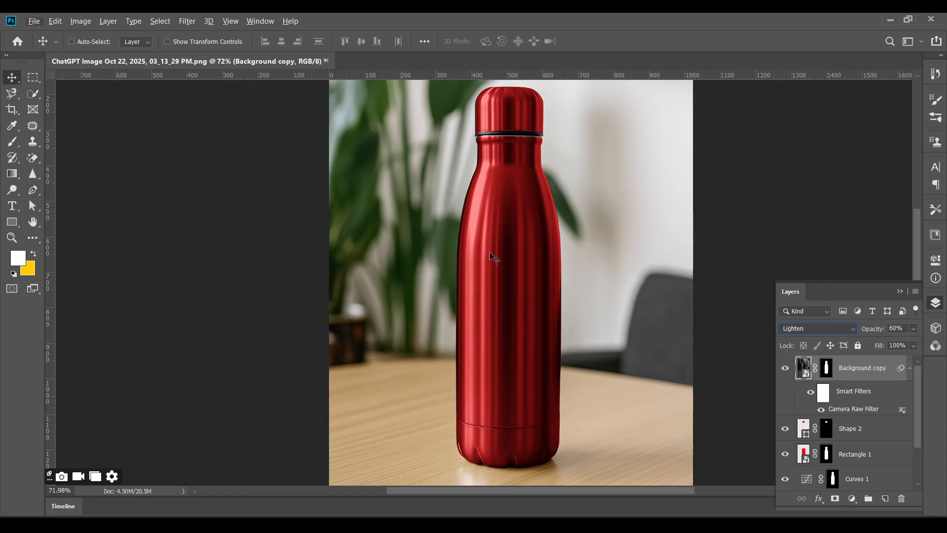
{"action": "scroll", "coordinate": [465, 292], "scroll_direction": "down", "scroll_amount": 4}
{"action": "scroll", "coordinate": [466, 289], "scroll_direction": "up", "scroll_amount": 3}
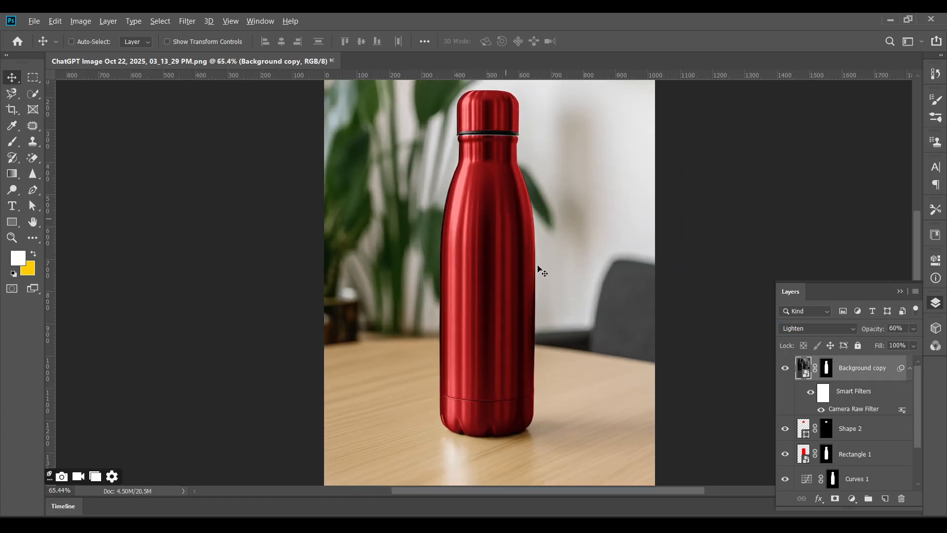
Open Rectangle 1's smart object contents and add a Solid Color fill layer in blue 0d14ac above the red rectangle.
{"action": "double_click", "coordinate": [804, 457]}
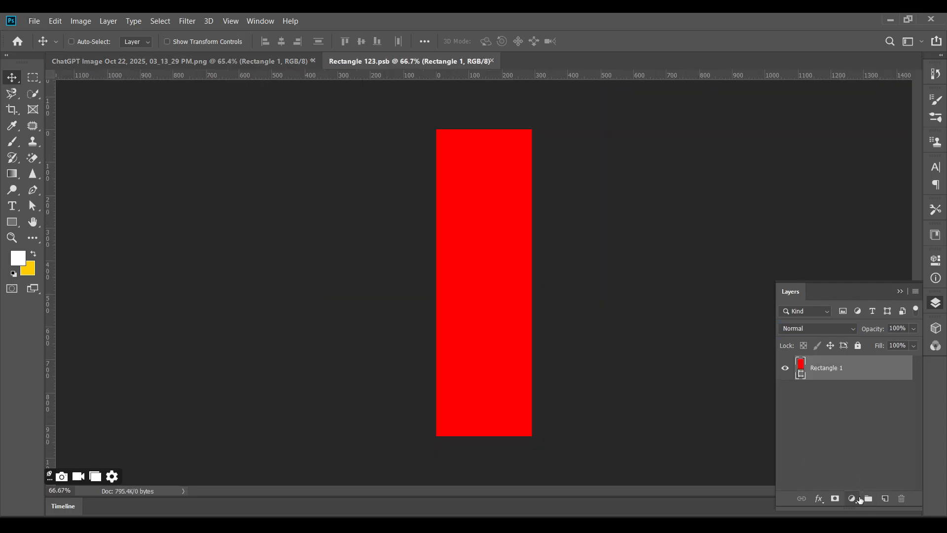
{"action": "left_click", "coordinate": [852, 499]}
{"action": "left_click", "coordinate": [848, 283]}
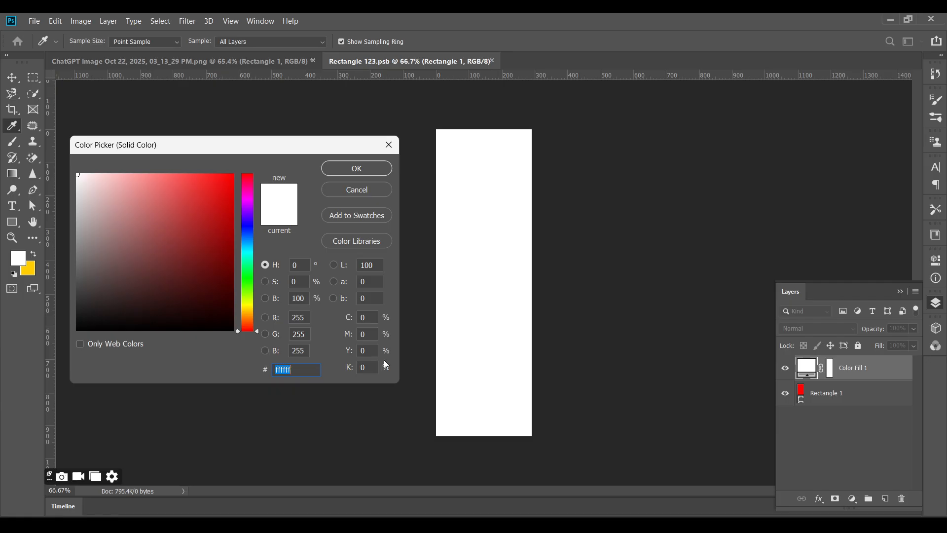
{"action": "type", "text": "0d"}
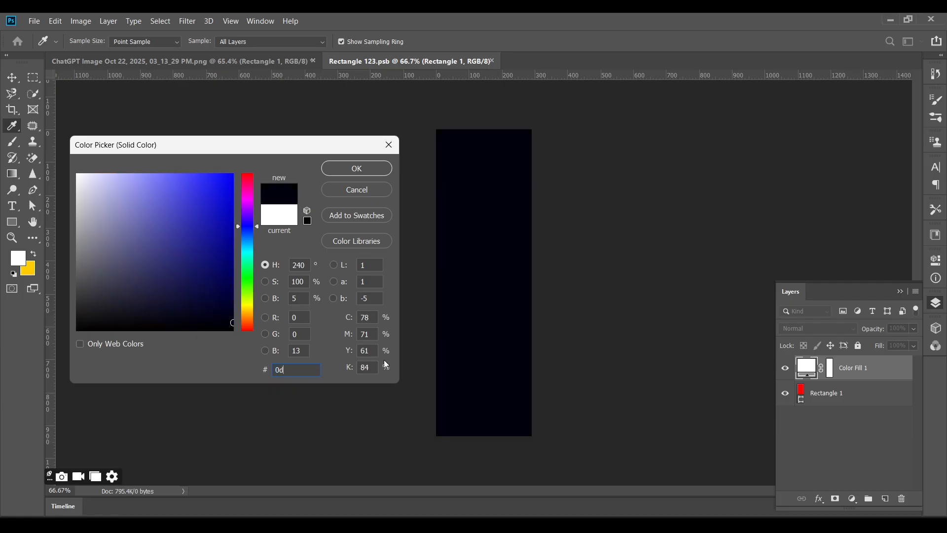
{"action": "type", "text": "14a"}
{"action": "type", "text": "0"}
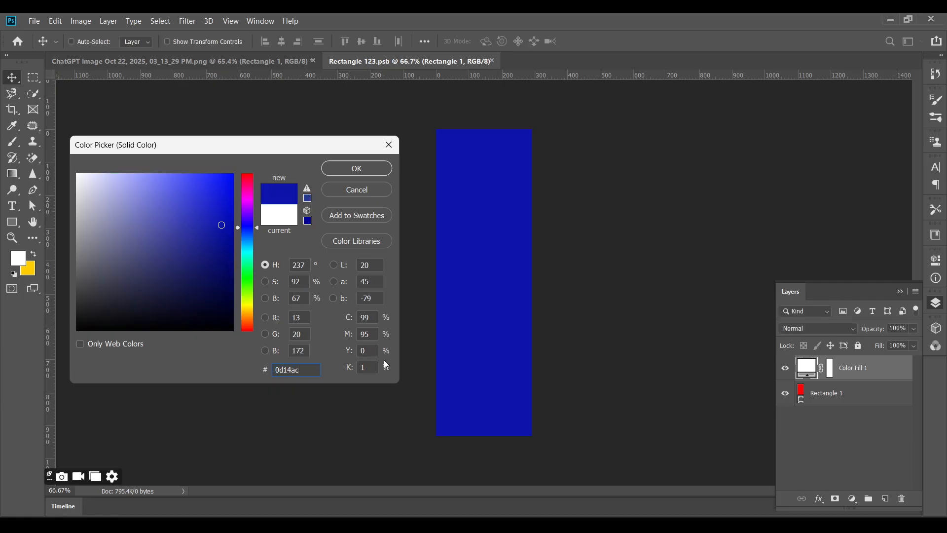
{"action": "key", "text": "Return"}
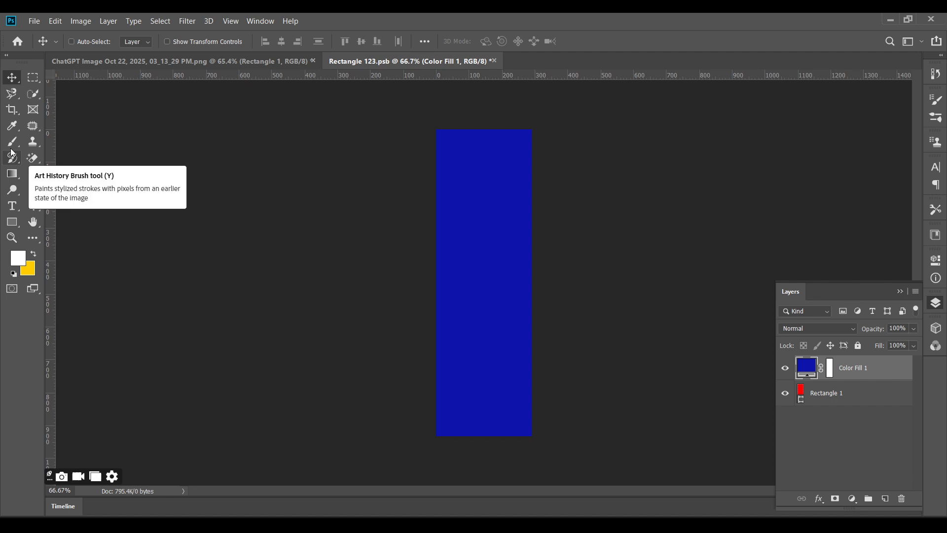
Add a placeholder text line on the blue fill and move it near the middle of the rectangle.
{"action": "key", "text": "t"}
{"action": "left_click", "coordinate": [470, 227]}
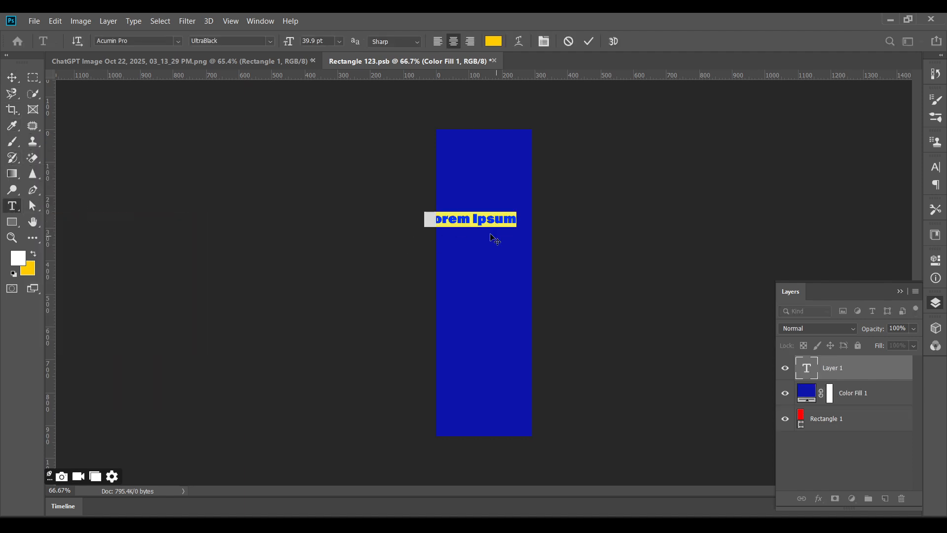
{"action": "key", "text": "ctrl+Return"}
{"action": "key", "text": "v"}
{"action": "left_click_drag", "start_coordinate": [478, 226], "coordinate": [487, 280]}
Replace the placeholder text with MO, CK and UP stacked on three lines in the middle of the blue fill.
{"action": "double_click", "coordinate": [482, 273]}
{"action": "type", "text": "mo"}
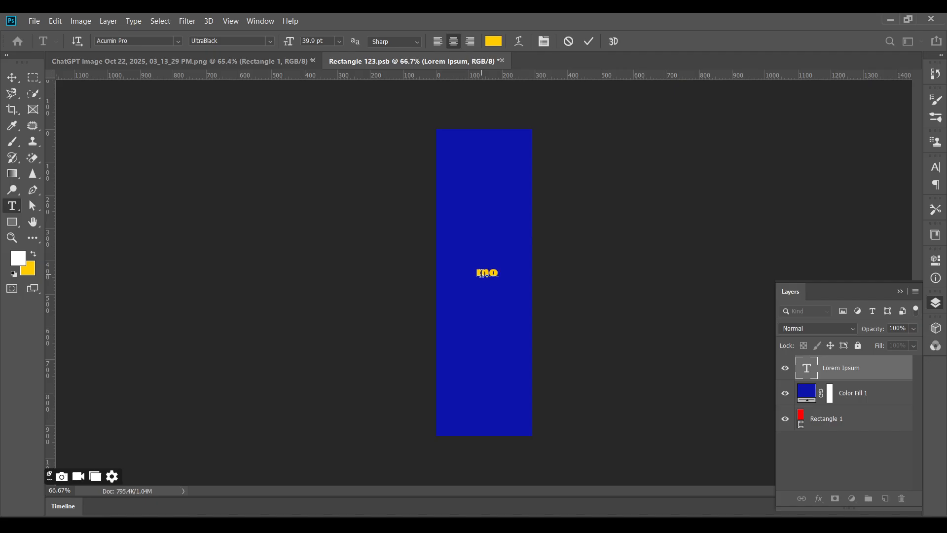
{"action": "type", "text": "cku"}
{"action": "key", "text": "BackSpace"}
{"action": "key", "text": "BackSpace"}
{"action": "key", "text": "BackSpace"}
{"action": "key", "text": "BackSpace"}
{"action": "key", "text": "BackSpace"}
{"action": "type", "text": "MO CK UO"}
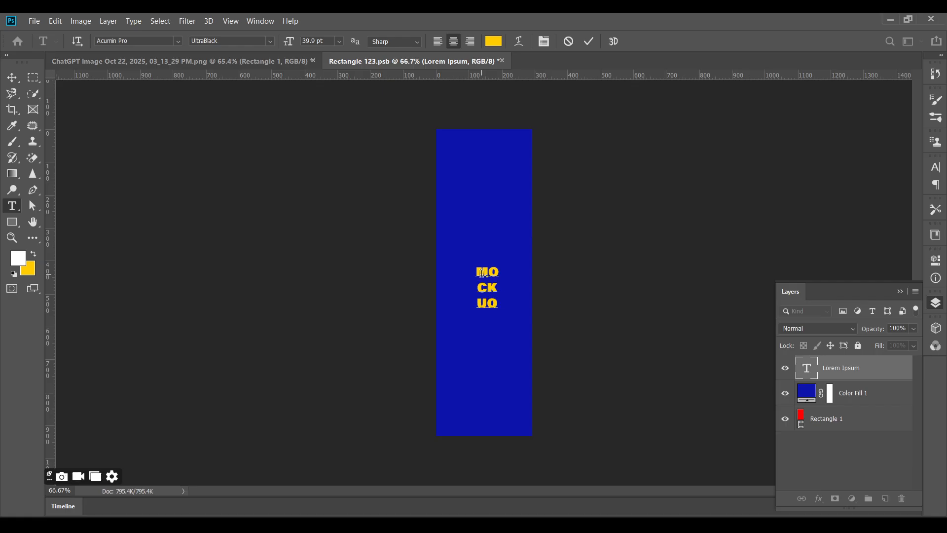
{"action": "key", "text": "BackSpace"}
{"action": "type", "text": "P"}
{"action": "key", "text": "ctrl+Return"}
Enlarge the MO CK UP text to nearly the rectangle's width, centre it, and save and close the smart object.
{"action": "key", "text": "ctrl+t"}
{"action": "left_click_drag", "start_coordinate": [487, 312], "coordinate": [490, 395]}
{"action": "left_click_drag", "start_coordinate": [500, 384], "coordinate": [497, 357]}
{"action": "left_click_drag", "start_coordinate": [505, 246], "coordinate": [498, 264]}
{"action": "left_click", "coordinate": [592, 42]}
{"action": "left_click", "coordinate": [492, 61]}
{"action": "left_click", "coordinate": [479, 226]}
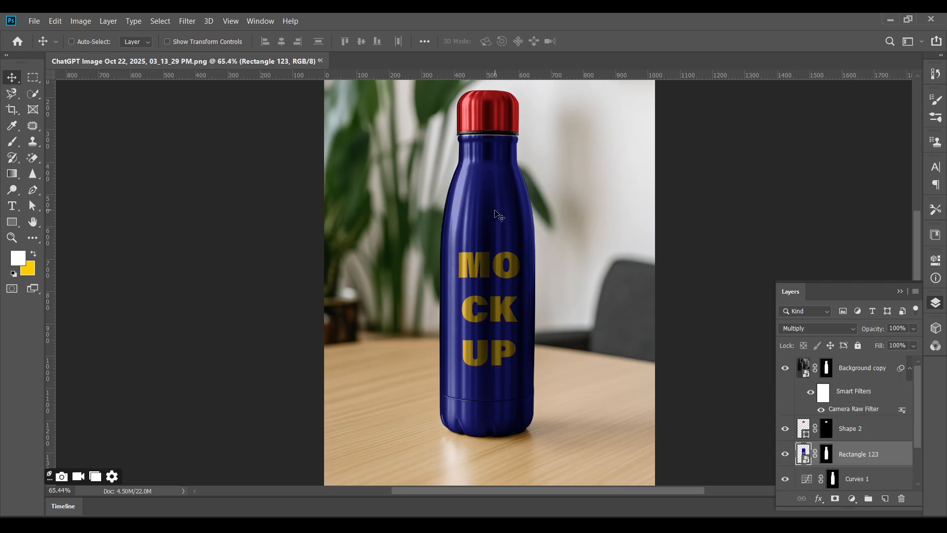
Change the bottle cap's Shape 2 fill color to yellow ffcc00.
{"action": "scroll", "coordinate": [493, 305], "scroll_direction": "down", "scroll_amount": 1}
{"action": "double_click", "coordinate": [804, 428]}
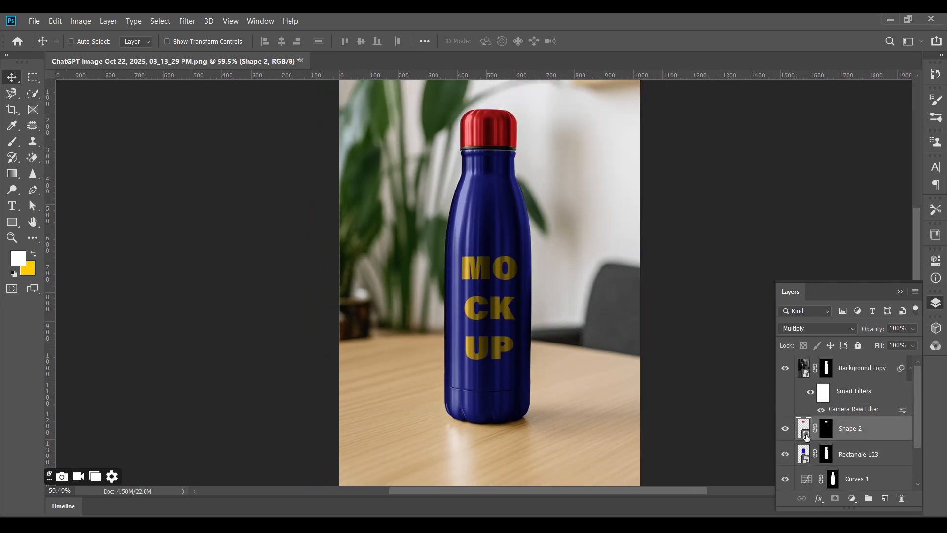
{"action": "mouse_move", "coordinate": [247, 327]}
{"action": "left_mouse_down"}
{"action": "mouse_move", "coordinate": [247, 298]}
{"action": "mouse_move", "coordinate": [253, 308]}
{"action": "left_mouse_up"}
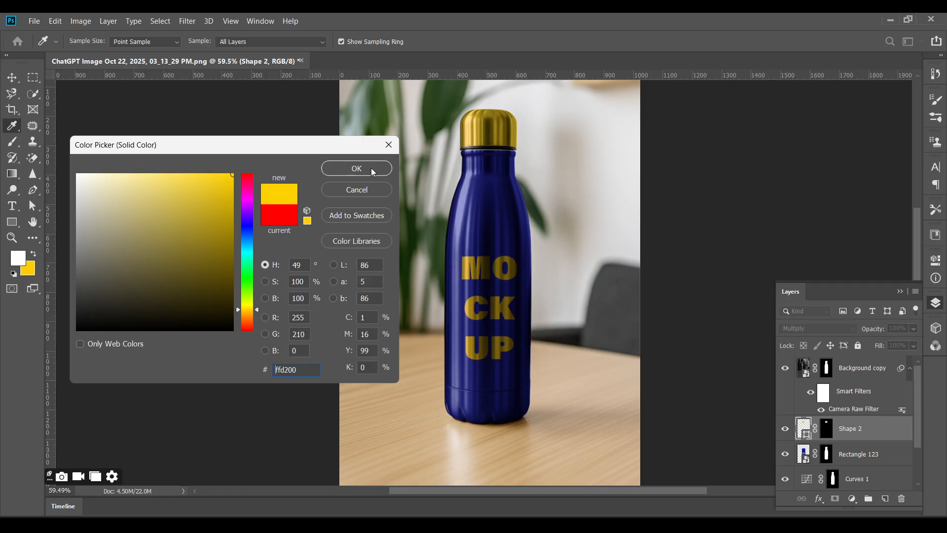
{"action": "left_click", "coordinate": [230, 183]}
{"action": "mouse_move", "coordinate": [230, 183]}
{"action": "left_mouse_down"}
{"action": "mouse_move", "coordinate": [101, 175]}
{"action": "mouse_move", "coordinate": [200, 191]}
{"action": "mouse_move", "coordinate": [232, 174]}
{"action": "left_mouse_up"}
{"action": "mouse_move", "coordinate": [256, 309]}
{"action": "left_mouse_down"}
{"action": "mouse_move", "coordinate": [258, 205]}
{"action": "mouse_move", "coordinate": [257, 309]}
{"action": "left_mouse_up"}
{"action": "left_click", "coordinate": [29, 265]}
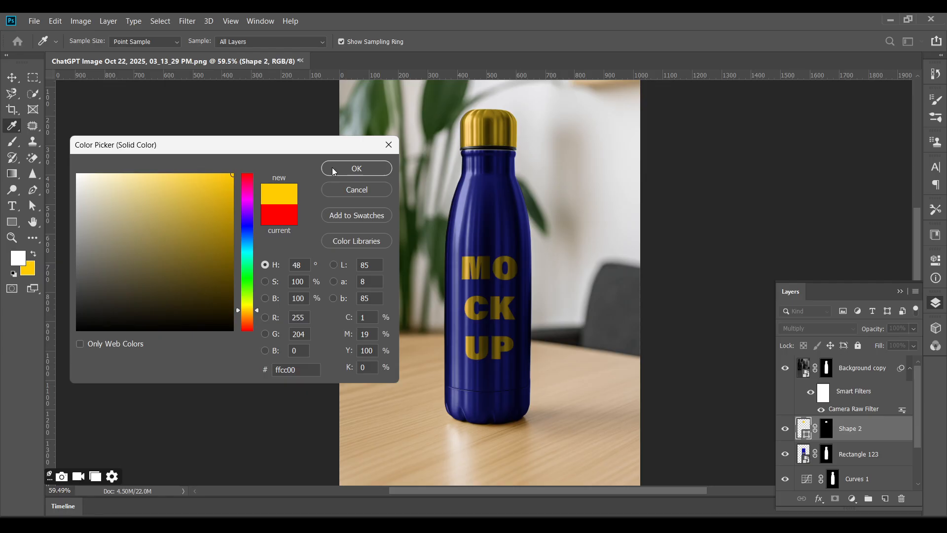
{"action": "left_click", "coordinate": [347, 170]}
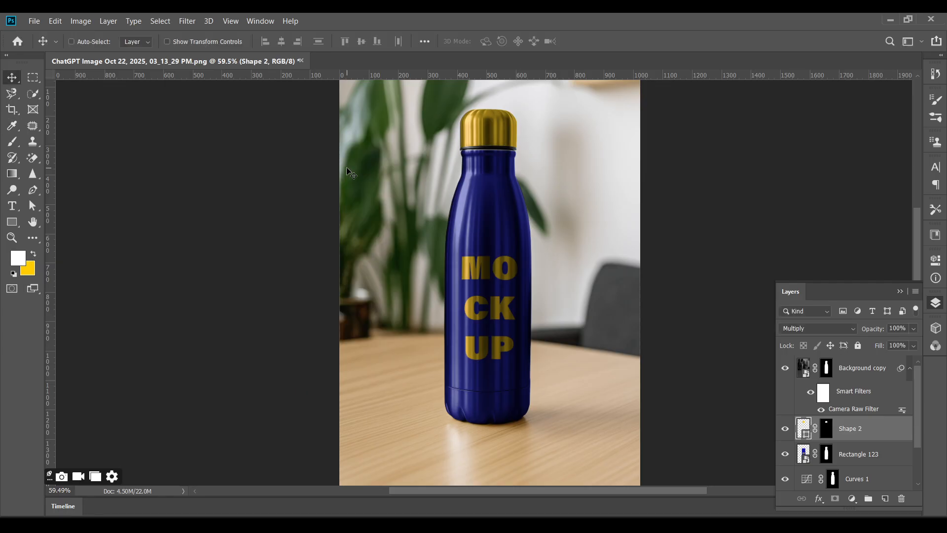
Set the saturation of the Hue/Saturation 1 adjustment layer to -100.
{"action": "scroll", "coordinate": [858, 427], "scroll_direction": "down", "scroll_amount": 2}
{"action": "double_click", "coordinate": [808, 453]}
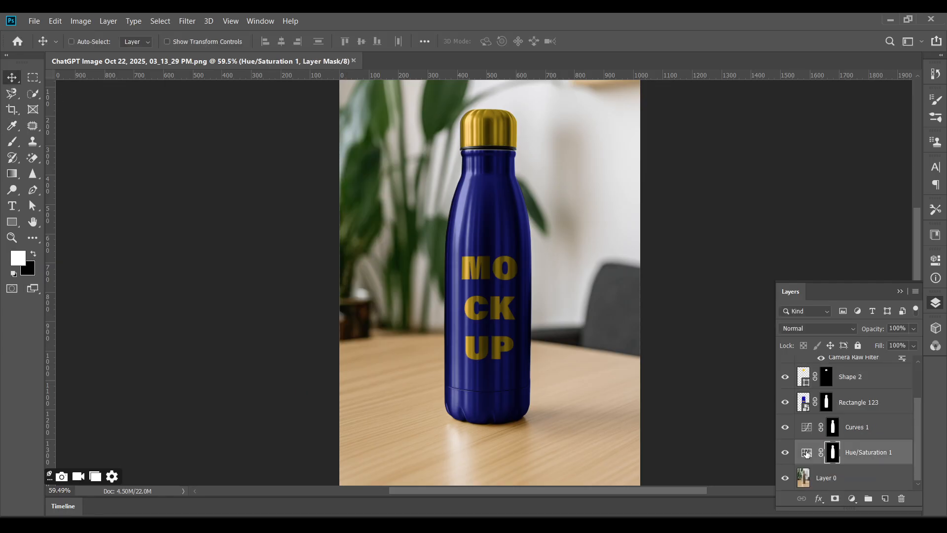
{"action": "mouse_move", "coordinate": [799, 368]}
{"action": "left_mouse_down"}
{"action": "mouse_move", "coordinate": [880, 362]}
{"action": "mouse_move", "coordinate": [785, 364]}
{"action": "left_mouse_up"}
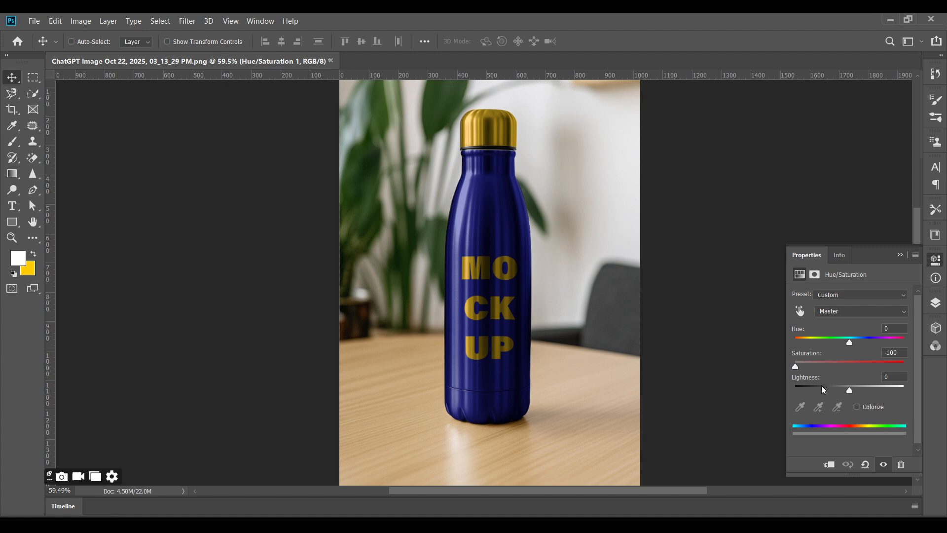
Reshape the Curves 1 adjustment with two points, raising the shadows at input 45 and lowering the highlights.
{"action": "left_click", "coordinate": [935, 303]}
{"action": "double_click", "coordinate": [804, 430]}
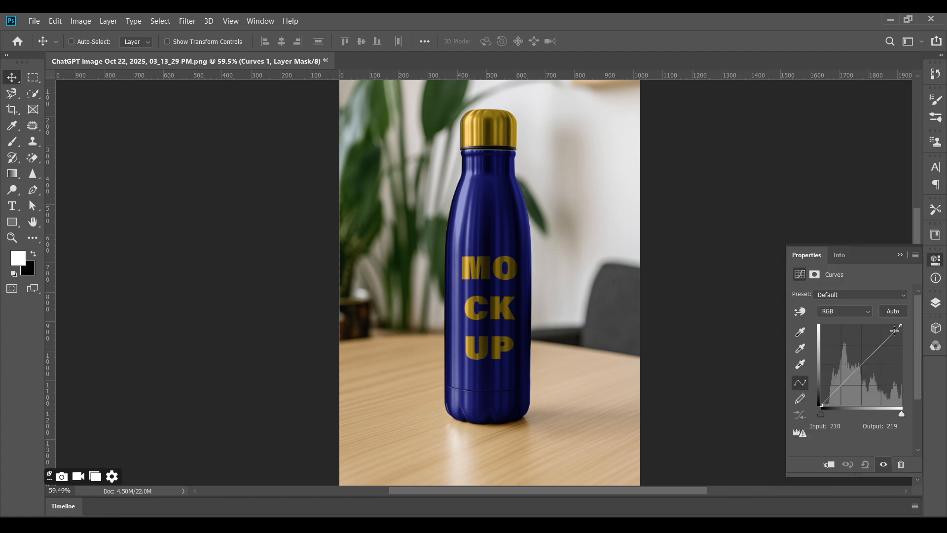
{"action": "left_click_drag", "start_coordinate": [885, 341], "coordinate": [878, 341]}
{"action": "left_click_drag", "start_coordinate": [848, 370], "coordinate": [845, 373]}
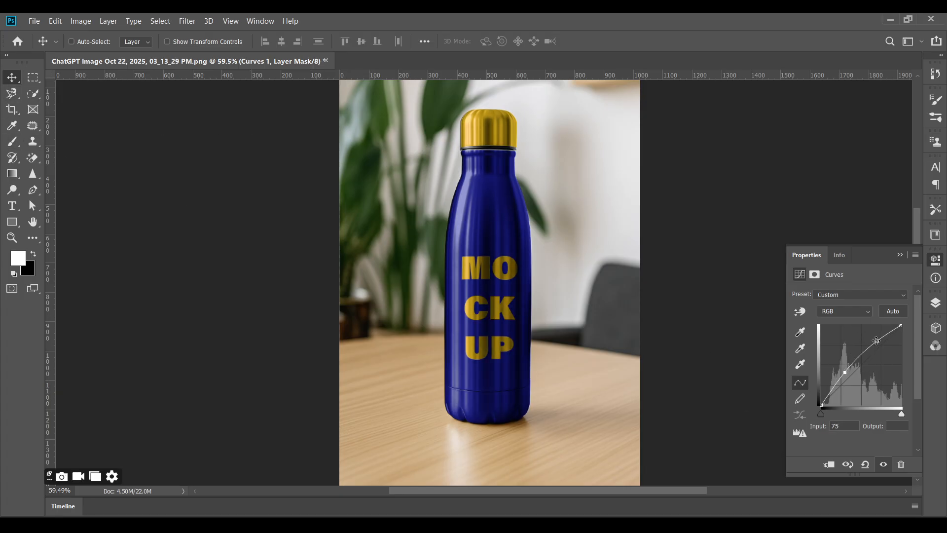
{"action": "left_click_drag", "start_coordinate": [876, 340], "coordinate": [835, 379]}
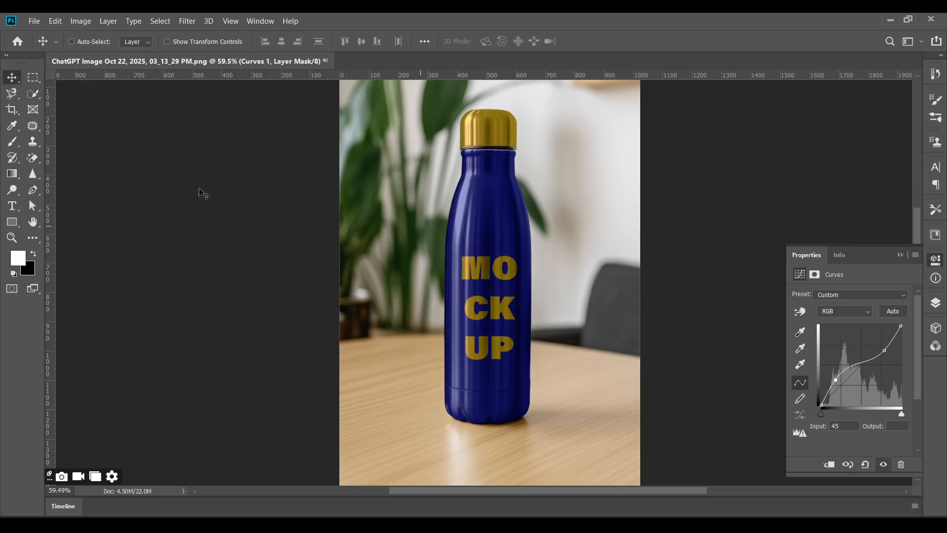
{"action": "left_click", "coordinate": [900, 255]}
Add a Levels adjustment layer directly above Curves 1 and set its midtone level to 1.06.
{"action": "scroll", "coordinate": [453, 295], "scroll_direction": "up", "scroll_amount": 5}
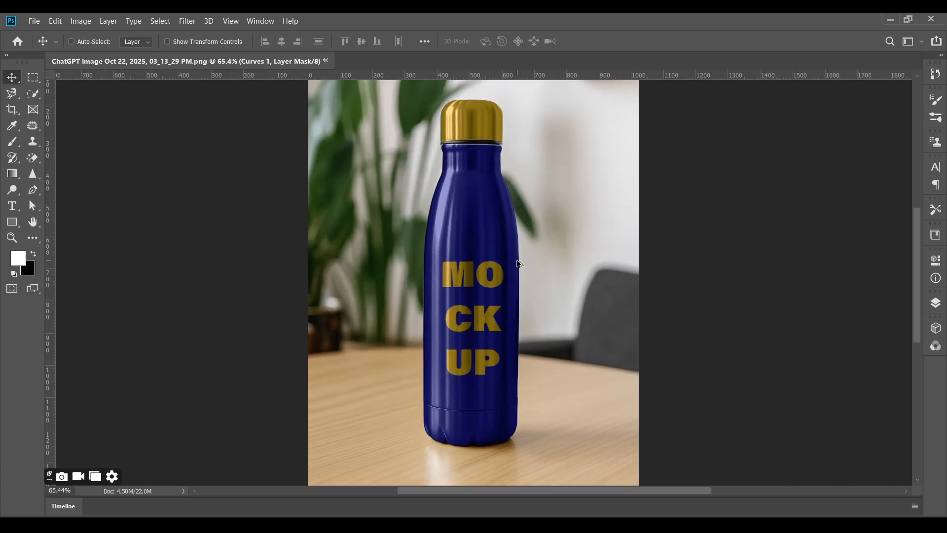
{"action": "scroll", "coordinate": [453, 294], "scroll_direction": "down", "scroll_amount": 3}
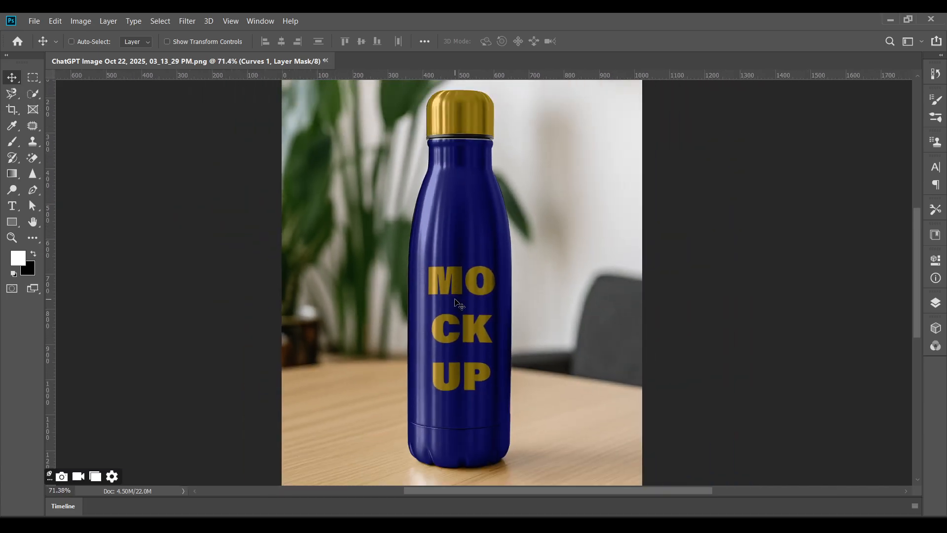
{"action": "left_click", "coordinate": [934, 302]}
{"action": "left_click", "coordinate": [851, 498]}
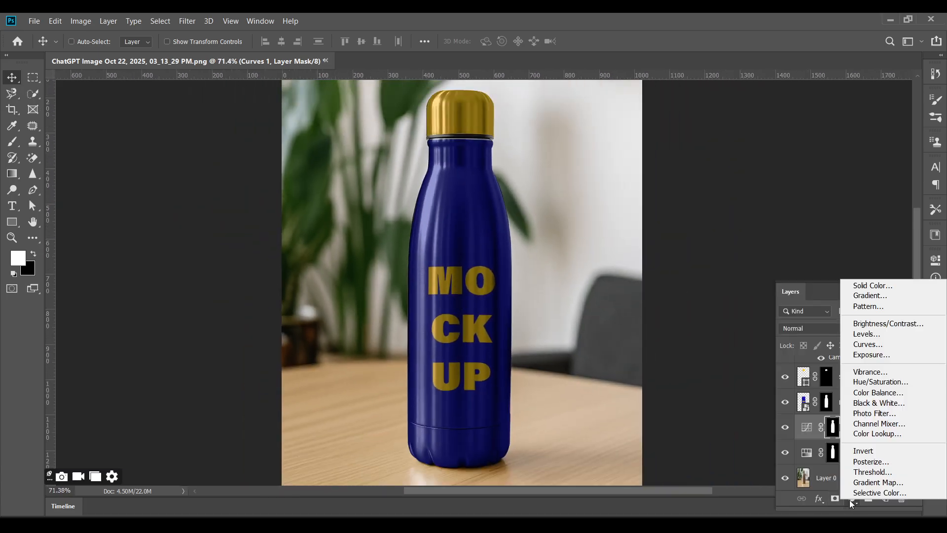
{"action": "left_click", "coordinate": [867, 333]}
{"action": "mouse_move", "coordinate": [858, 382]}
{"action": "left_mouse_down"}
{"action": "mouse_move", "coordinate": [870, 377]}
{"action": "mouse_move", "coordinate": [857, 375]}
{"action": "left_mouse_up"}
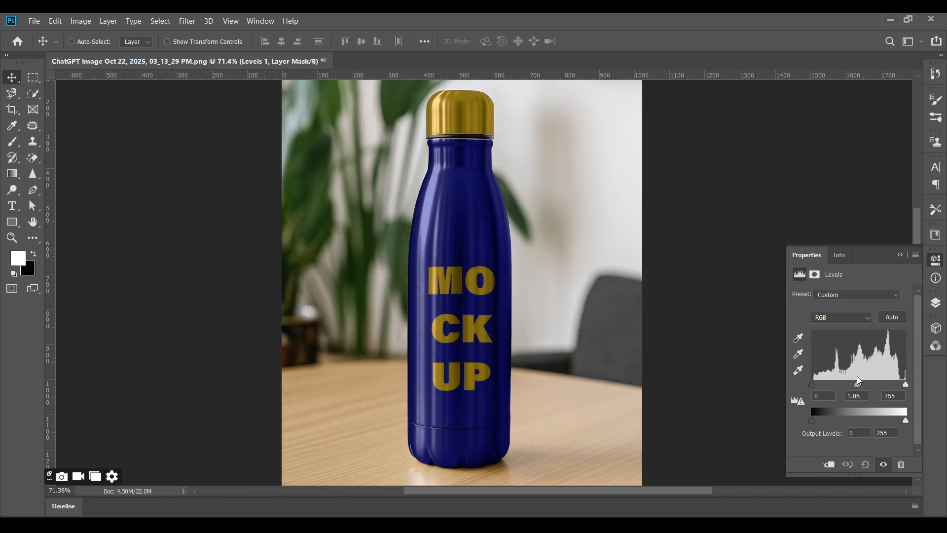
Clip the Levels adjustment to the Curves 1 layer and fine-tune its midtone level to balance the bottle's brightness.
{"action": "left_click", "coordinate": [828, 464]}
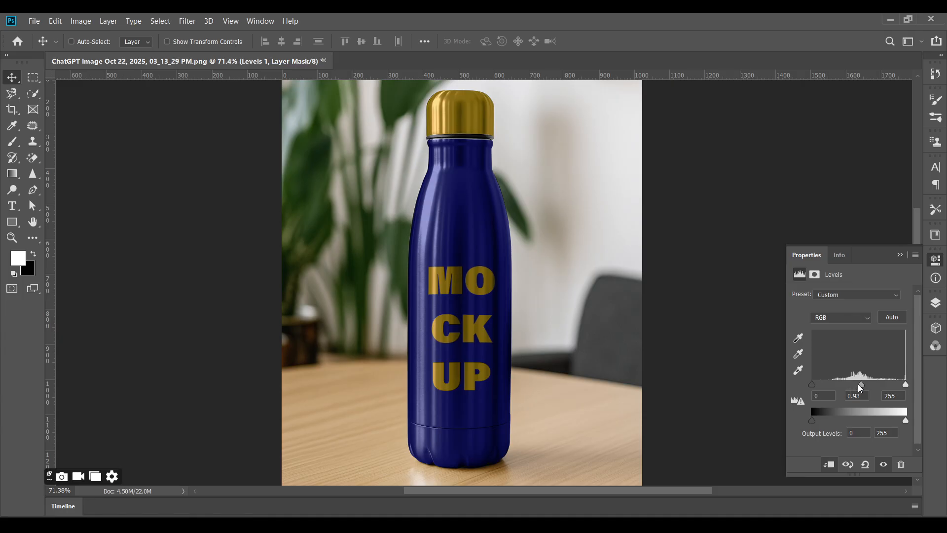
{"action": "left_click_drag", "start_coordinate": [858, 384], "coordinate": [858, 382]}
{"action": "left_click", "coordinate": [900, 255]}
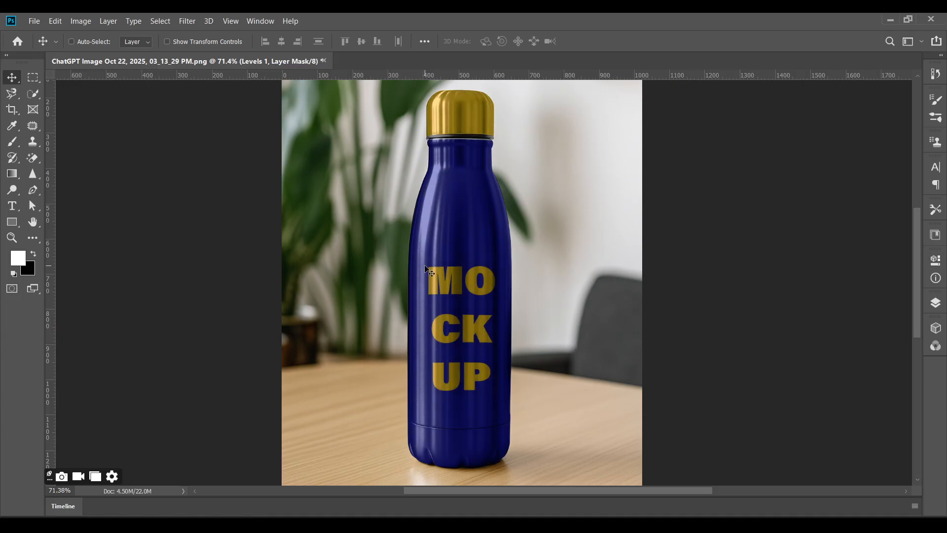
{"action": "scroll", "coordinate": [432, 272], "scroll_direction": "down", "scroll_amount": 3}
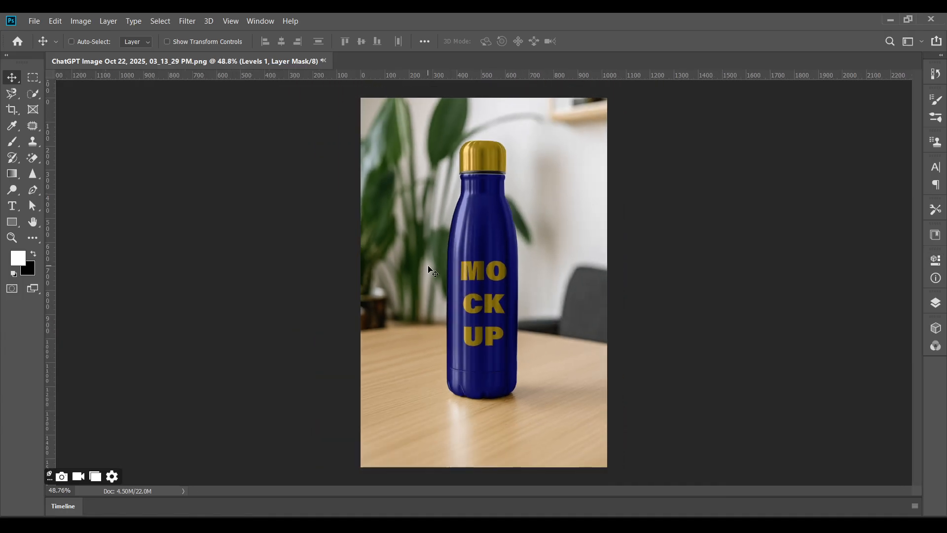